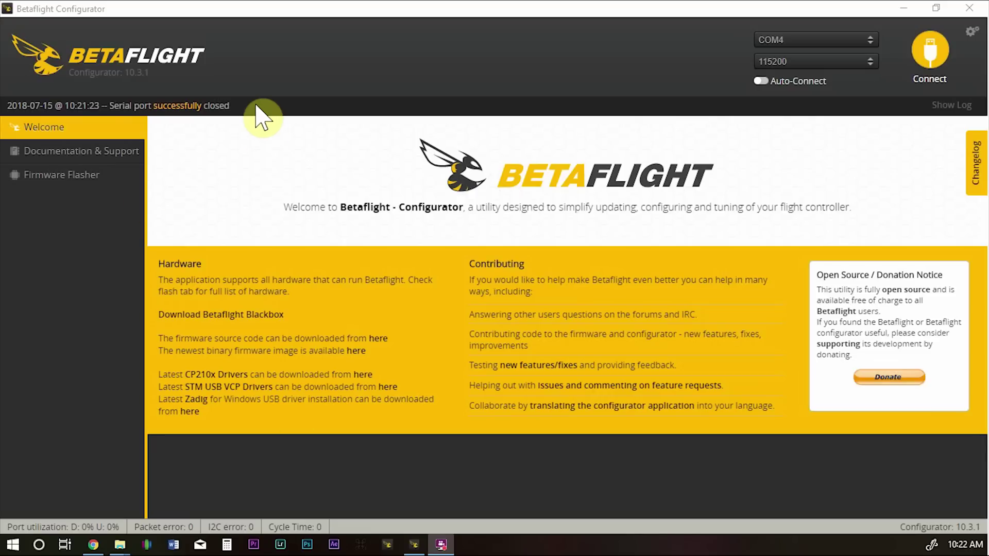
- Check the configurator version and connect to the flight controller on COM4 at 115200 baud
{"action": "left_click_drag", "start_coordinate": [127, 72], "coordinate": [152, 72]}
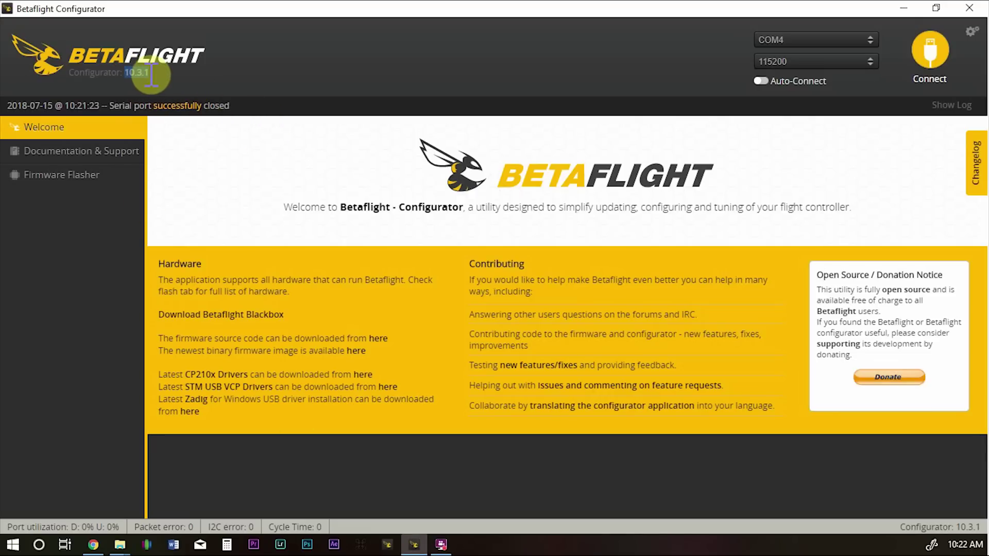
{"action": "left_click", "coordinate": [172, 77]}
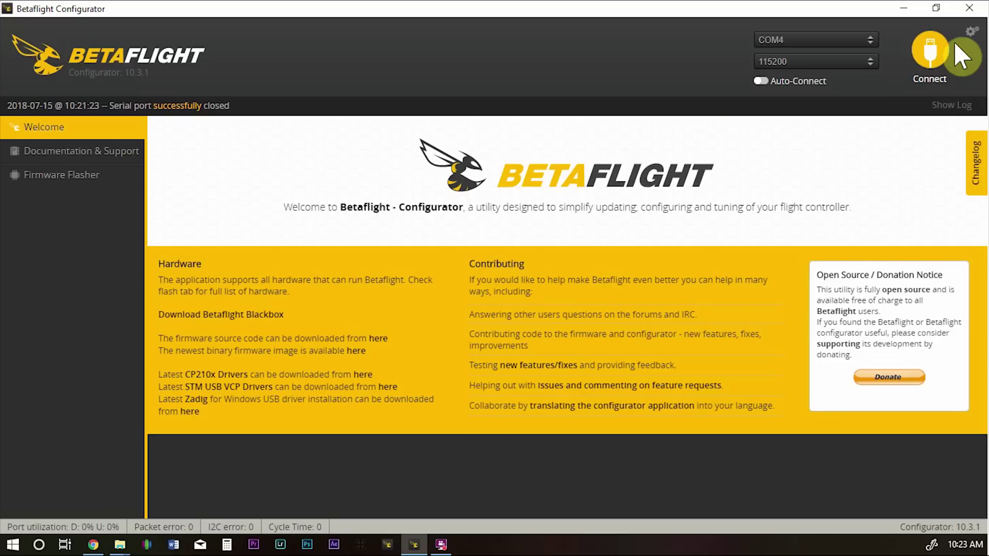
{"action": "left_click", "coordinate": [928, 49]}
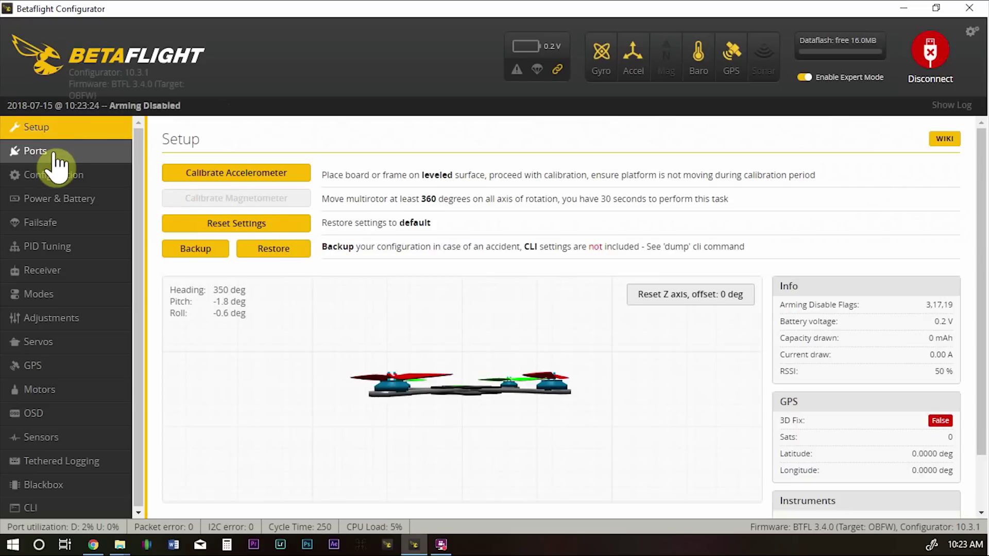
- On the Ports page, keep UART6's sensor input on GPS at 9600 baud, and save and reboot
{"action": "left_click", "coordinate": [40, 155]}
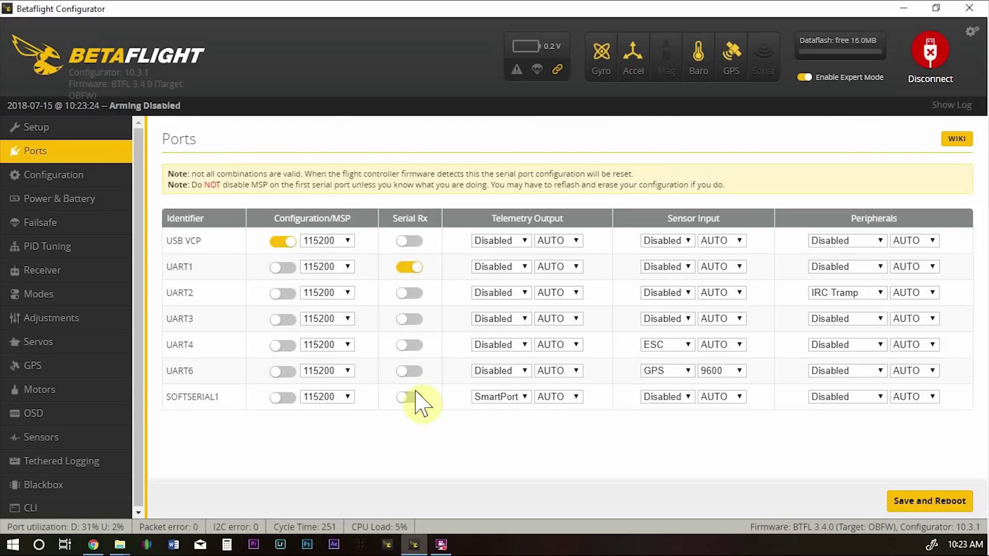
{"action": "left_click_drag", "start_coordinate": [172, 372], "coordinate": [204, 371]}
{"action": "left_click", "coordinate": [176, 371]}
{"action": "left_click", "coordinate": [665, 371]}
{"action": "left_click", "coordinate": [672, 422]}
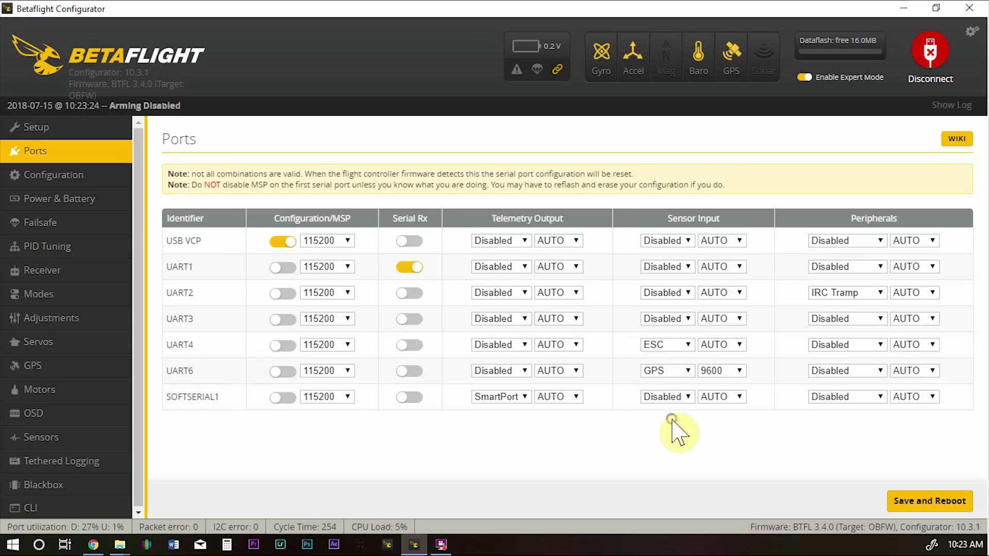
{"action": "left_click", "coordinate": [728, 379]}
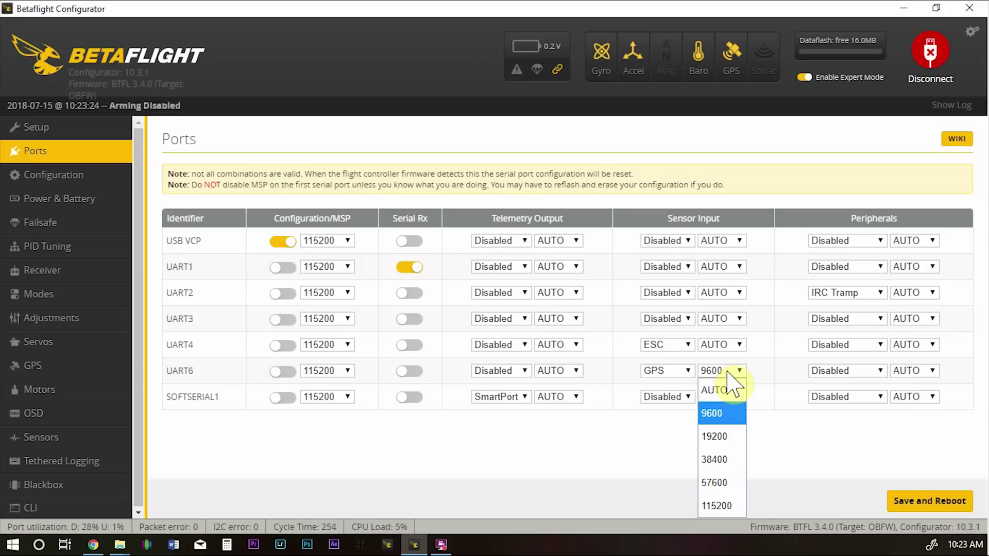
{"action": "left_click", "coordinate": [727, 372]}
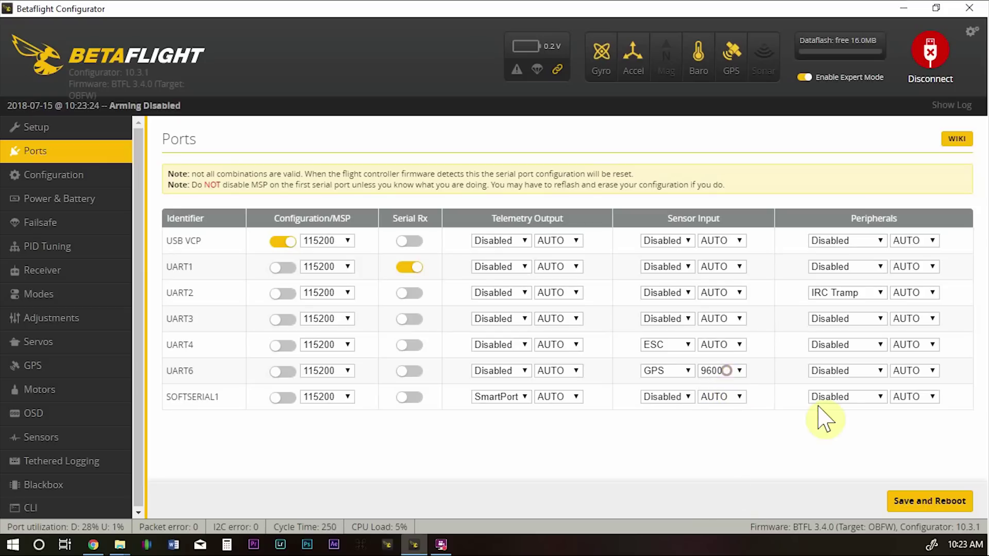
{"action": "left_click", "coordinate": [944, 504]}
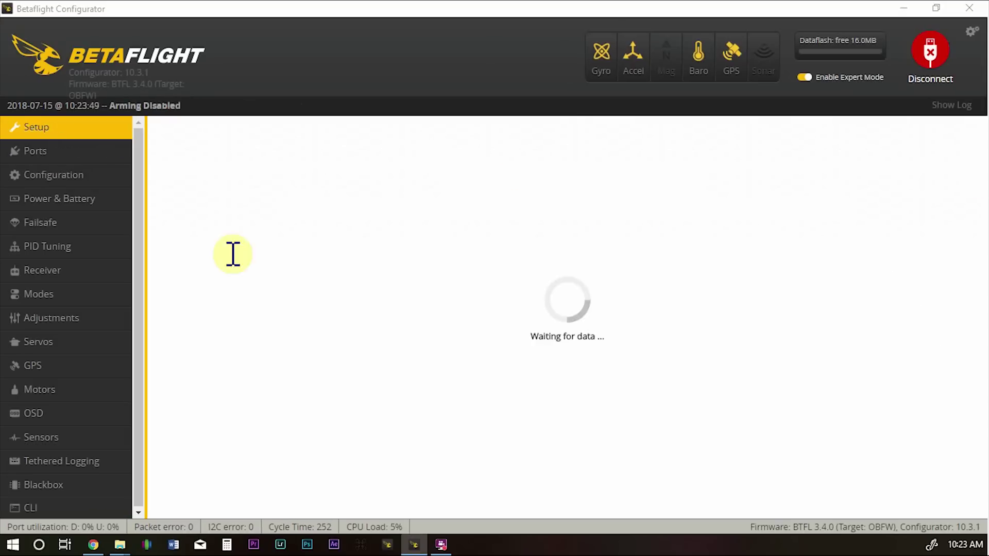
- In the GPS configuration, keep the UBLOX protocol and Auto-detect ground assistance type, and save and reboot
{"action": "left_click", "coordinate": [76, 178]}
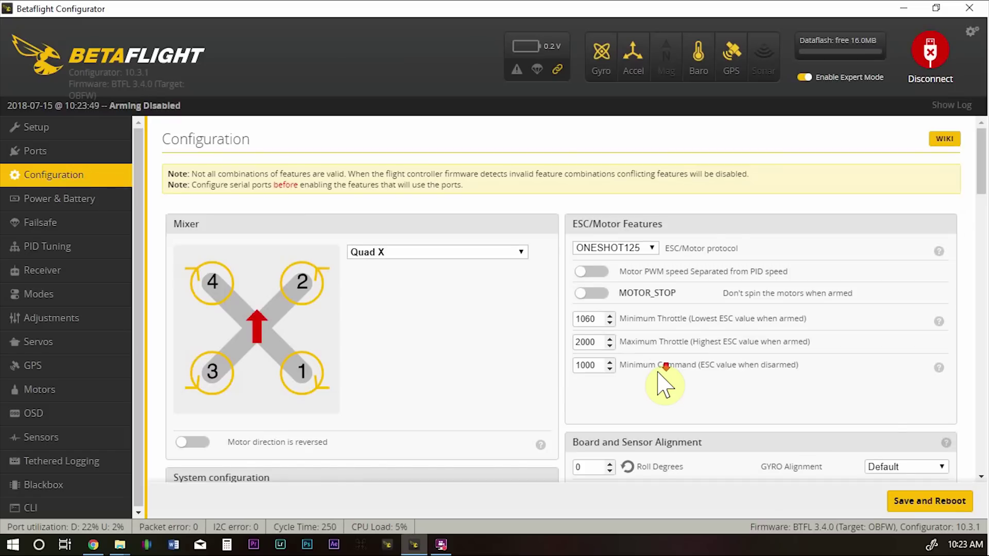
{"action": "scroll", "coordinate": [659, 372], "scroll_direction": "down", "scroll_amount": 7}
{"action": "scroll", "coordinate": [661, 380], "scroll_direction": "down", "scroll_amount": 8}
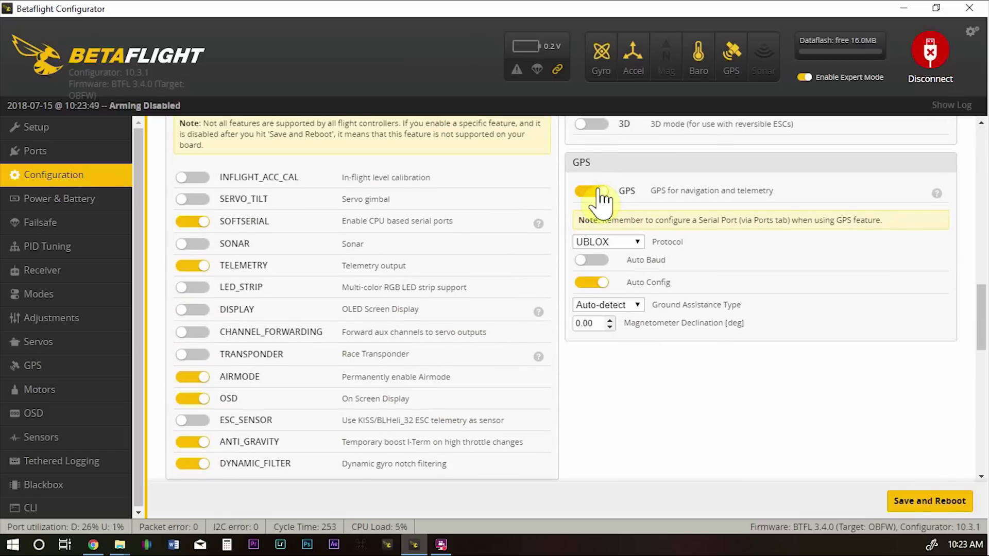
{"action": "scroll", "coordinate": [602, 258], "scroll_direction": "up", "scroll_amount": 3}
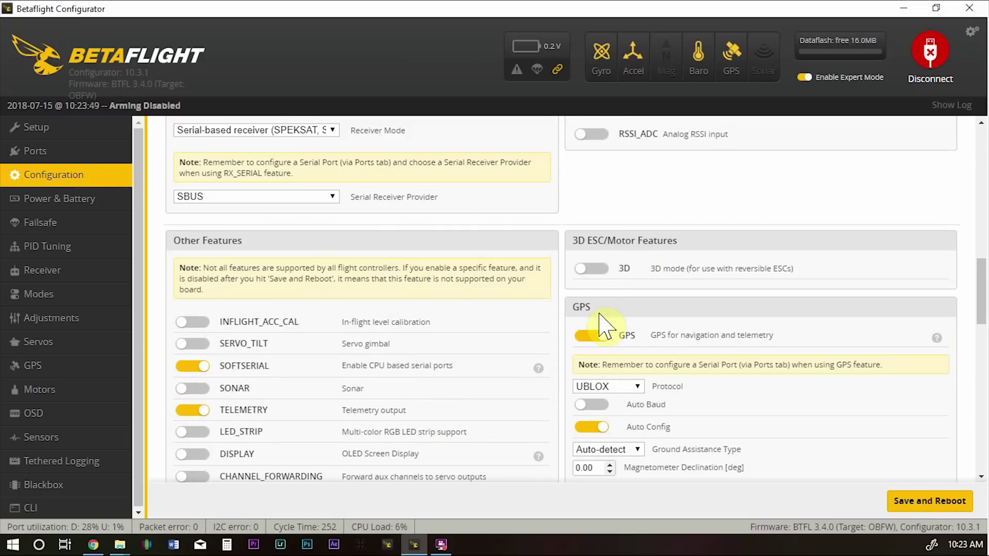
{"action": "left_click", "coordinate": [639, 387]}
{"action": "left_click", "coordinate": [646, 404]}
{"action": "scroll", "coordinate": [669, 420], "scroll_direction": "down", "scroll_amount": 1}
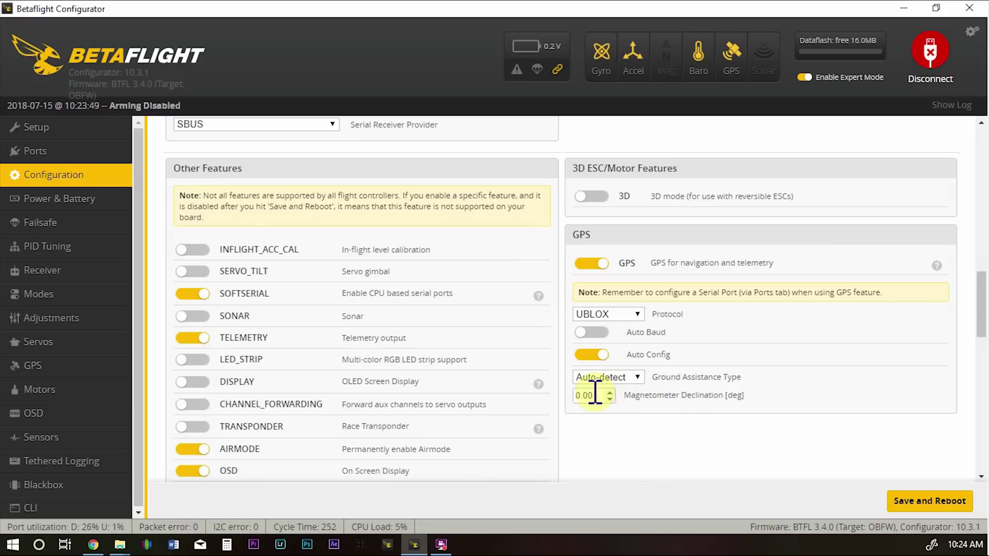
{"action": "left_click", "coordinate": [637, 378]}
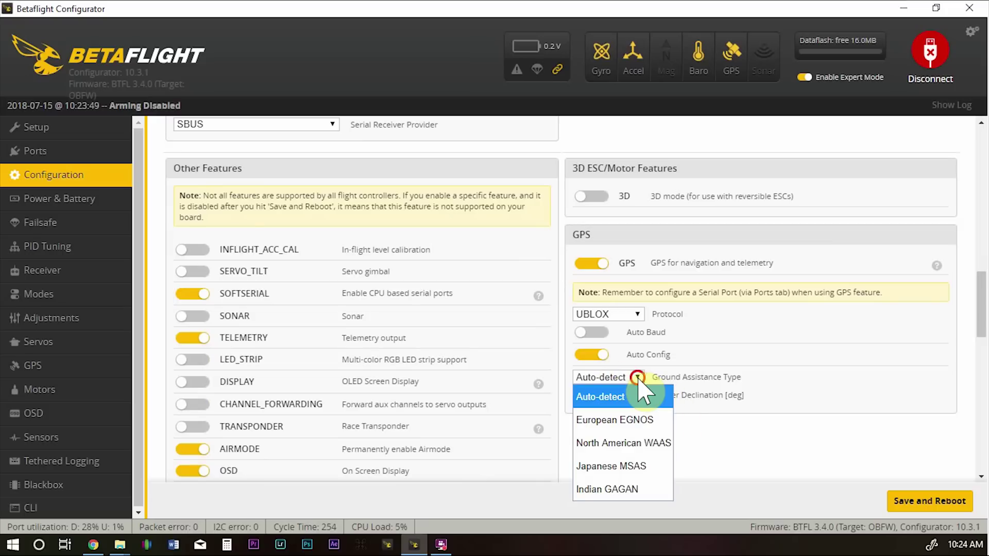
{"action": "left_click", "coordinate": [641, 395]}
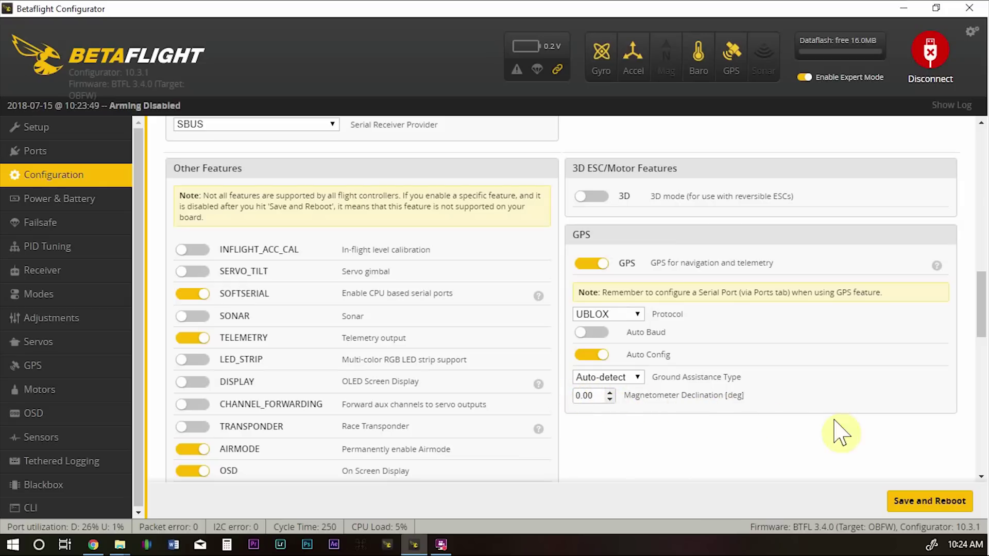
{"action": "left_click", "coordinate": [906, 502]}
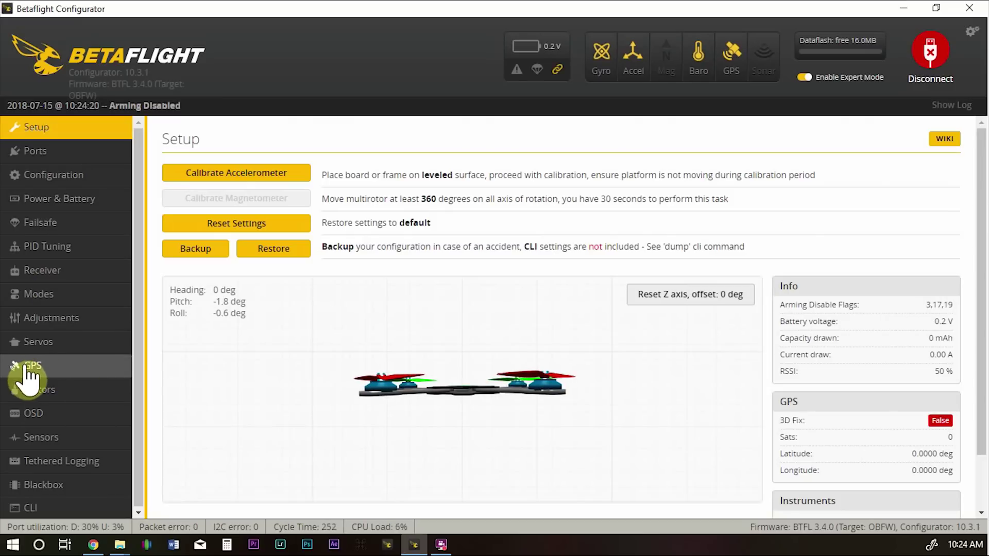
- Toggle Expert Mode off and back on, and view the GPS status page
{"action": "left_click", "coordinate": [806, 77]}
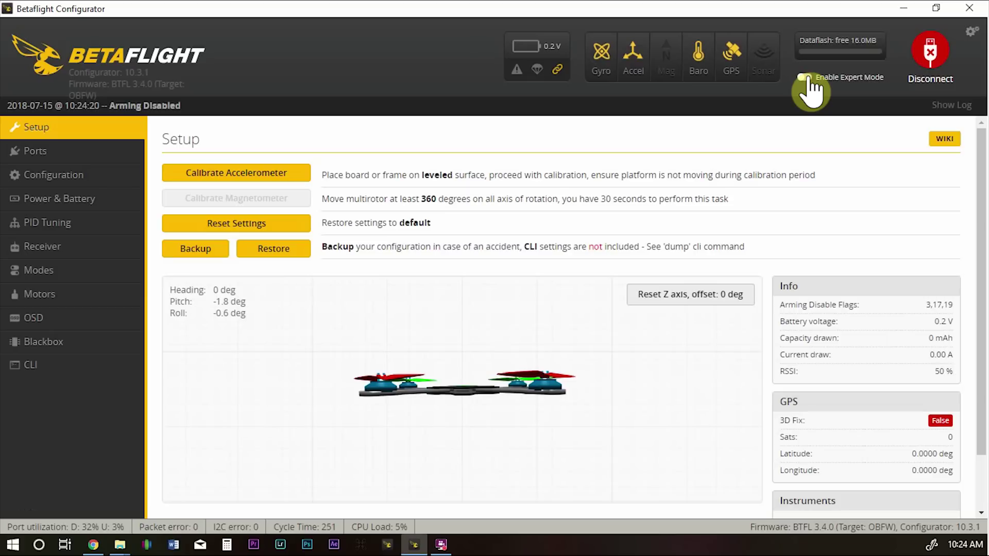
{"action": "left_click", "coordinate": [806, 77]}
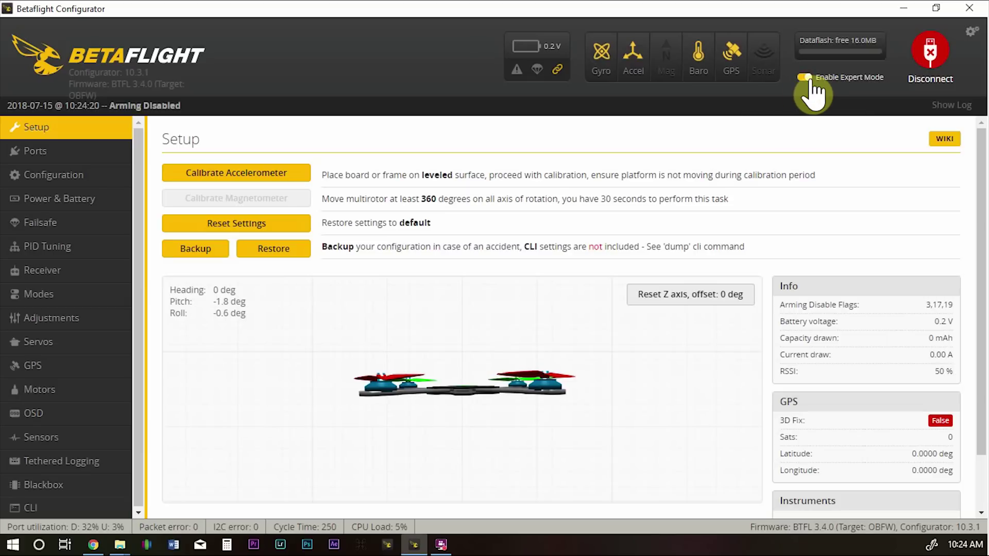
{"action": "left_click", "coordinate": [16, 367]}
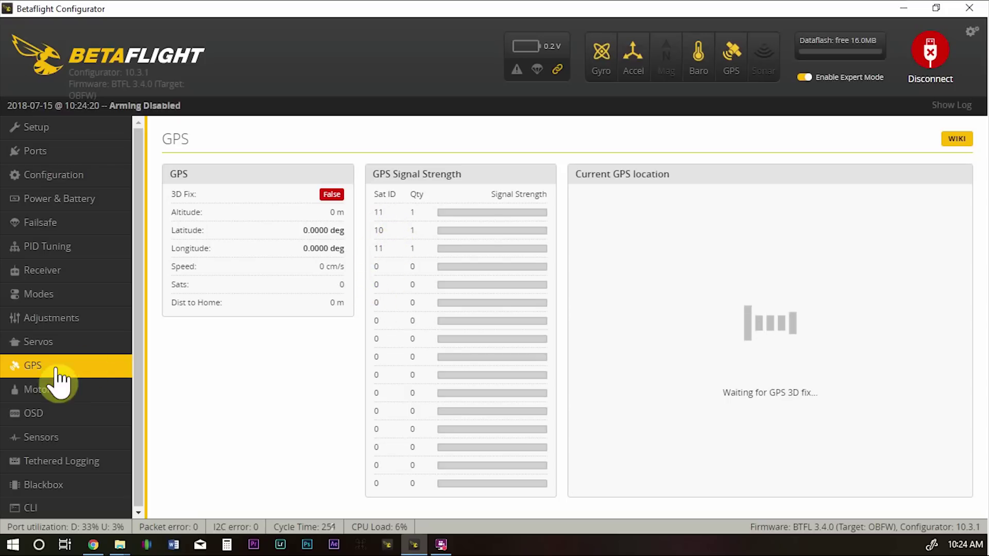
- Check the enabled OSD elements and the placement of home distance and altitude in the preview, and save the OSD settings
{"action": "left_click", "coordinate": [51, 419]}
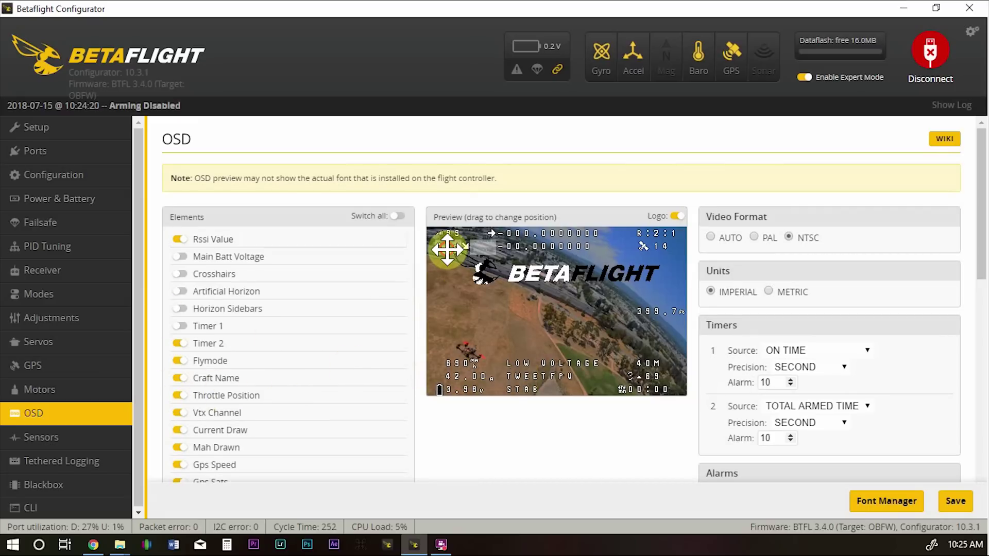
{"action": "mouse_move", "coordinate": [448, 249]}
{"action": "left_mouse_down"}
{"action": "mouse_move", "coordinate": [499, 248]}
{"action": "mouse_move", "coordinate": [468, 247]}
{"action": "left_mouse_up"}
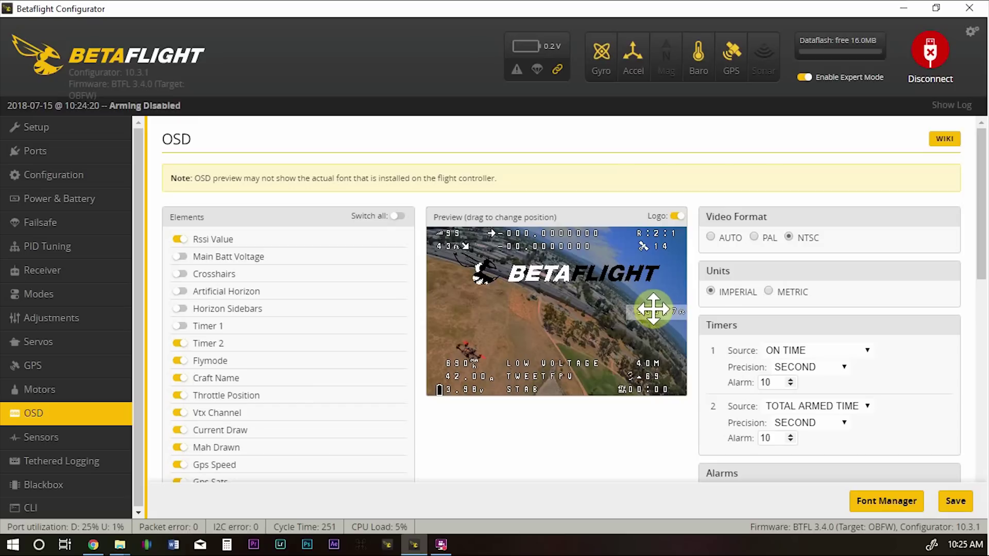
{"action": "left_click_drag", "start_coordinate": [633, 316], "coordinate": [625, 327]}
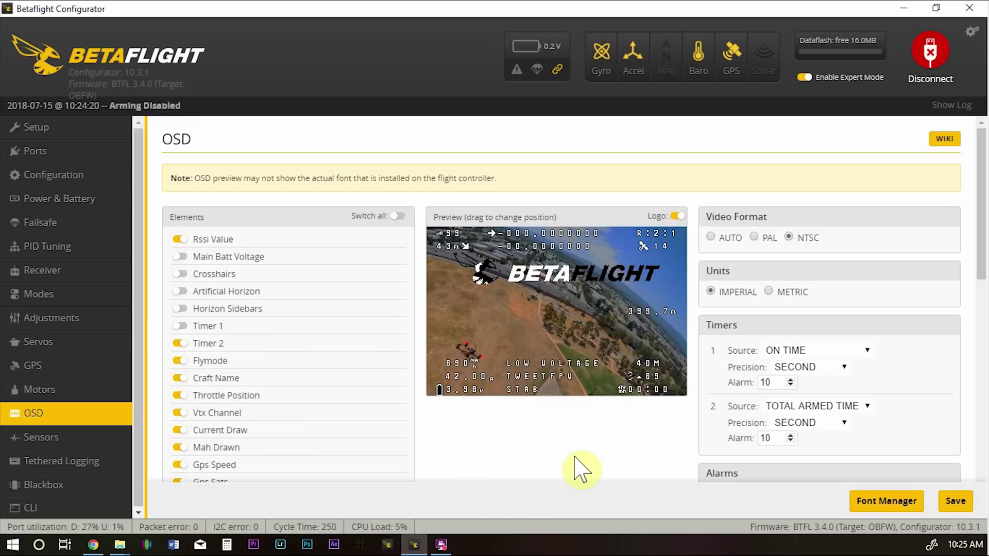
{"action": "scroll", "coordinate": [581, 468], "scroll_direction": "down", "scroll_amount": 3}
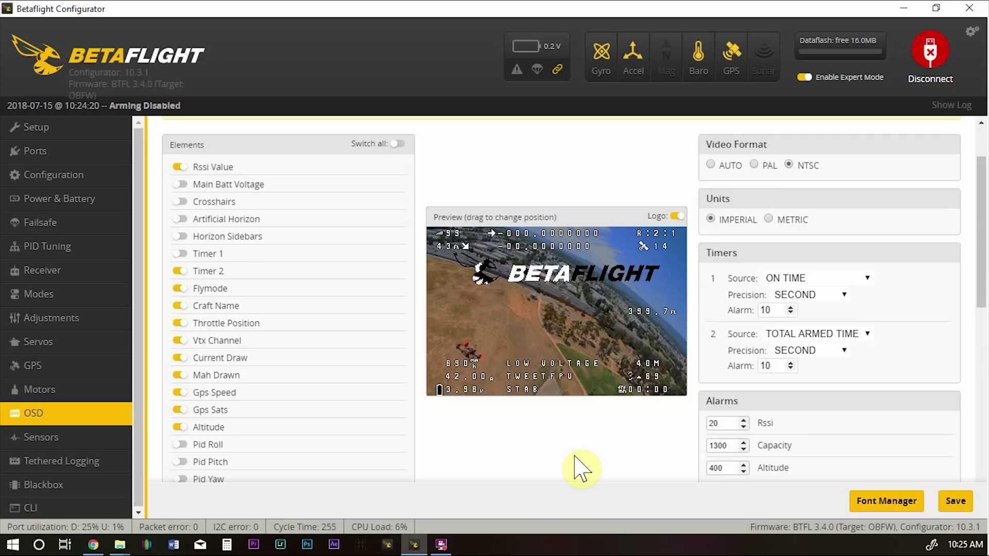
{"action": "scroll", "coordinate": [581, 468], "scroll_direction": "up", "scroll_amount": 3}
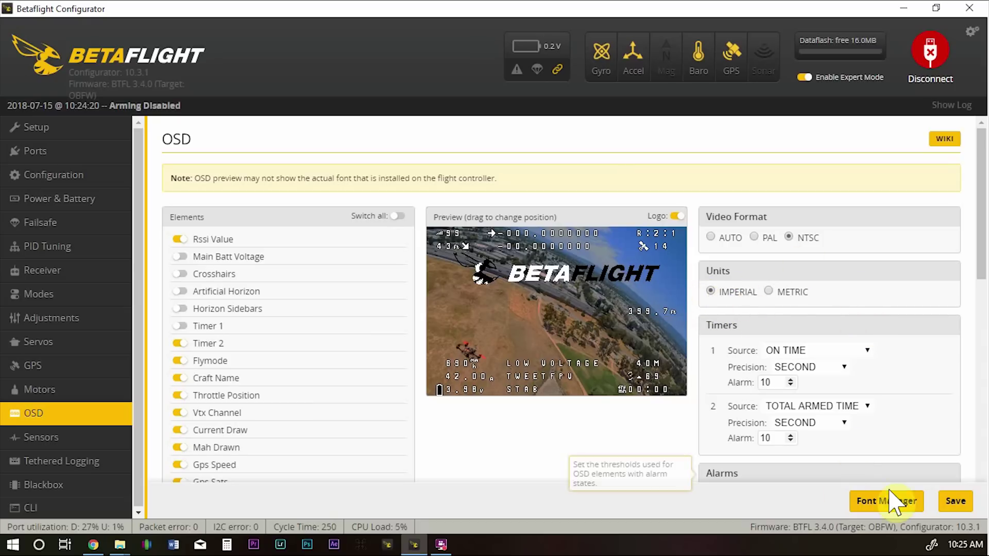
{"action": "left_click", "coordinate": [954, 501]}
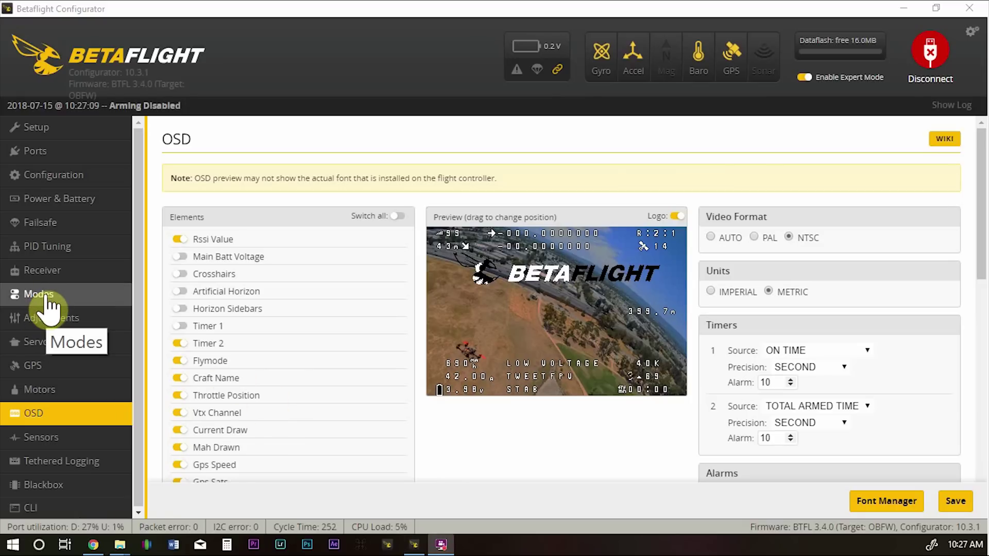
- Check the switch channel and activation range assigned to the GPS RESCUE mode
{"action": "left_click", "coordinate": [47, 299]}
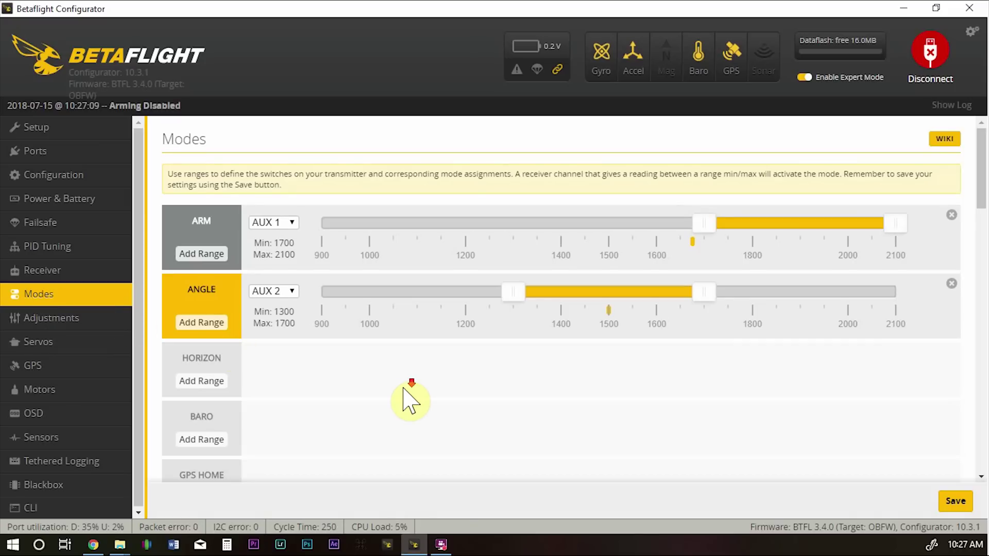
{"action": "scroll", "coordinate": [404, 390], "scroll_direction": "down", "scroll_amount": 2}
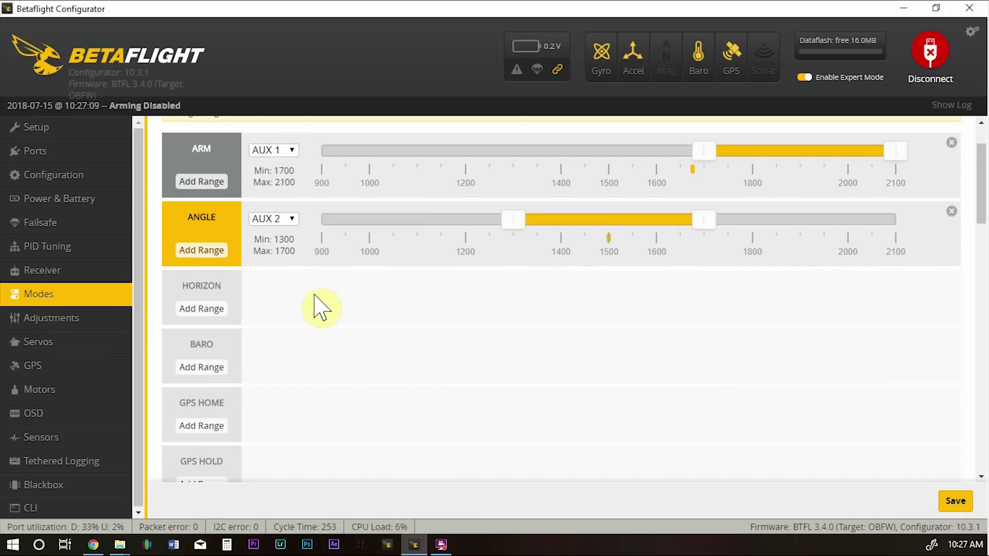
{"action": "scroll", "coordinate": [292, 335], "scroll_direction": "down", "scroll_amount": 2}
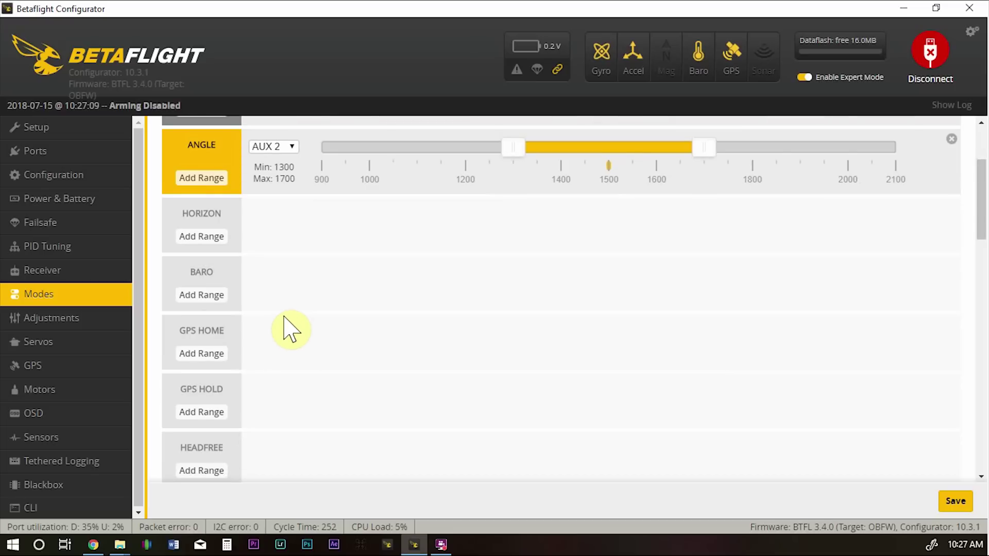
{"action": "scroll", "coordinate": [292, 330], "scroll_direction": "down", "scroll_amount": 6}
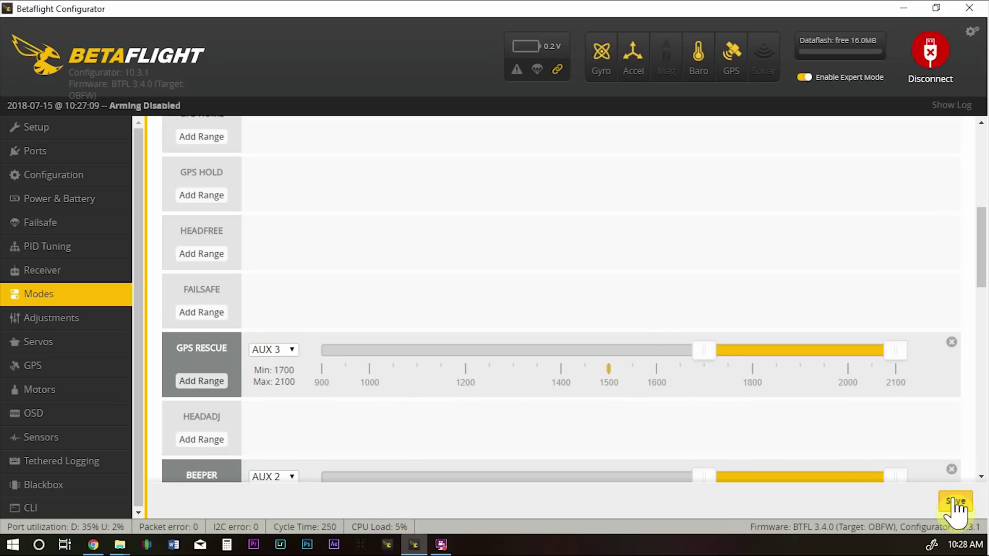
- Run "get gps" in the CLI to list all GPS parameters and return to the start of the output
{"action": "left_click", "coordinate": [74, 504]}
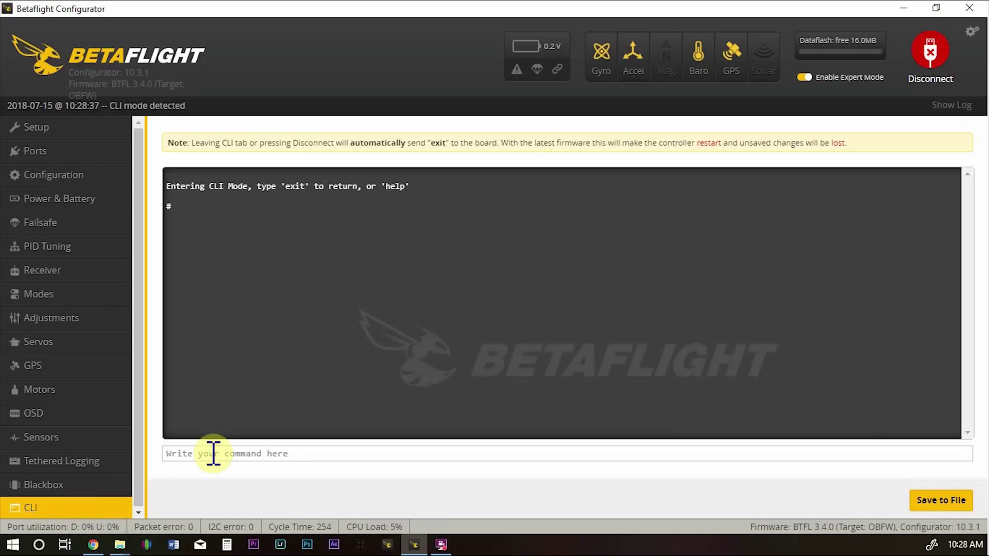
{"action": "type", "text": "get gps"}
{"action": "key", "text": "Return"}
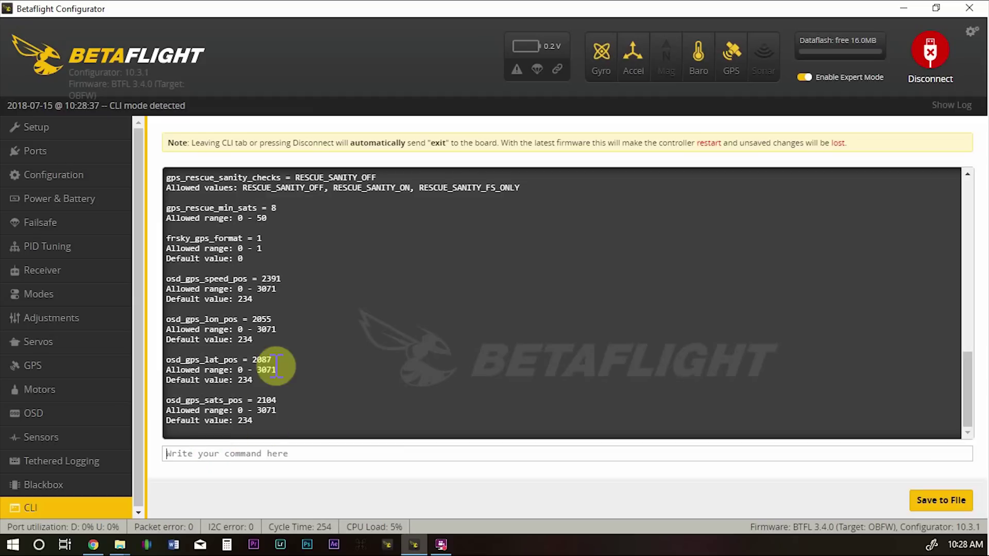
{"action": "scroll", "coordinate": [323, 351], "scroll_direction": "up", "scroll_amount": 10}
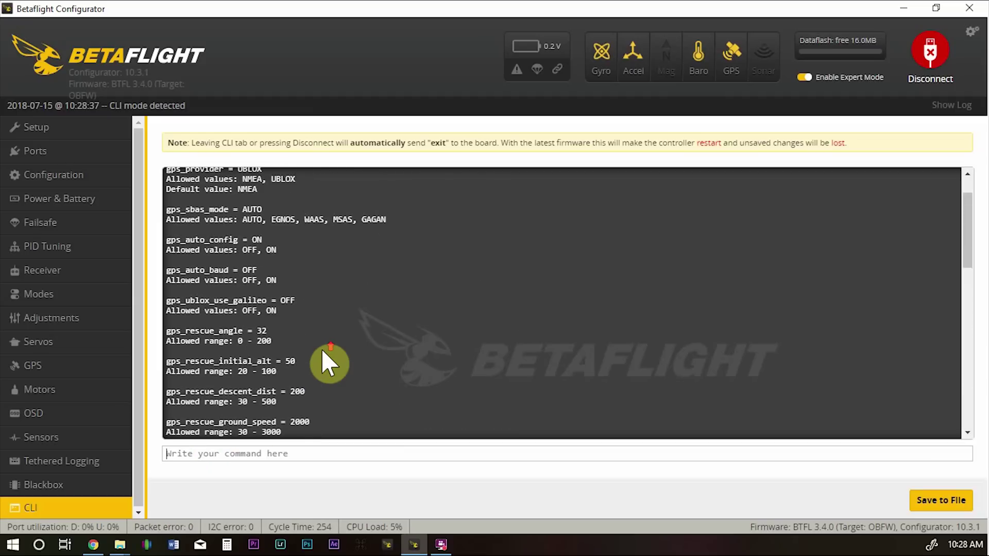
{"action": "scroll", "coordinate": [321, 349], "scroll_direction": "up", "scroll_amount": 2}
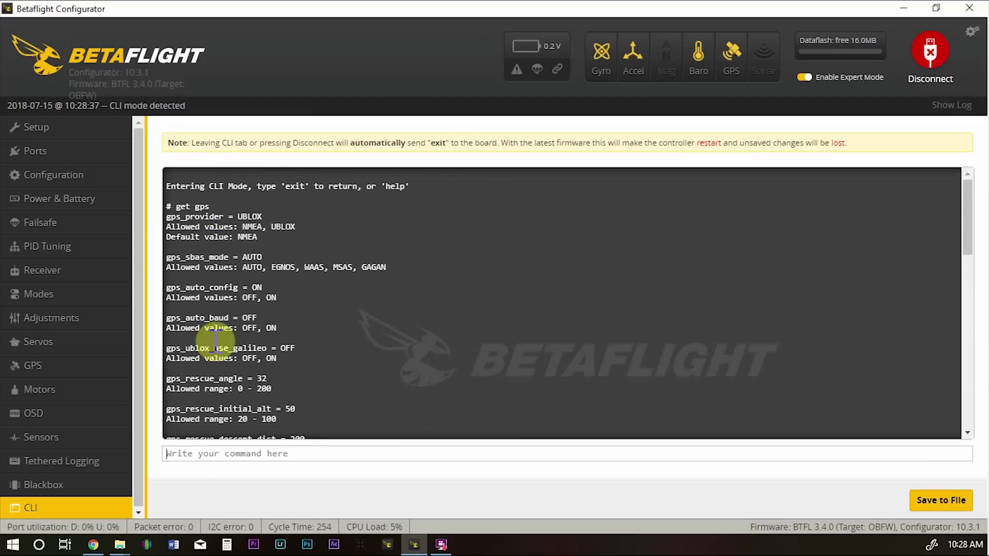
- Examine the GPS Rescue parameters down to the minimum, maximum and hover throttle values
{"action": "scroll", "coordinate": [219, 371], "scroll_direction": "down", "scroll_amount": 3}
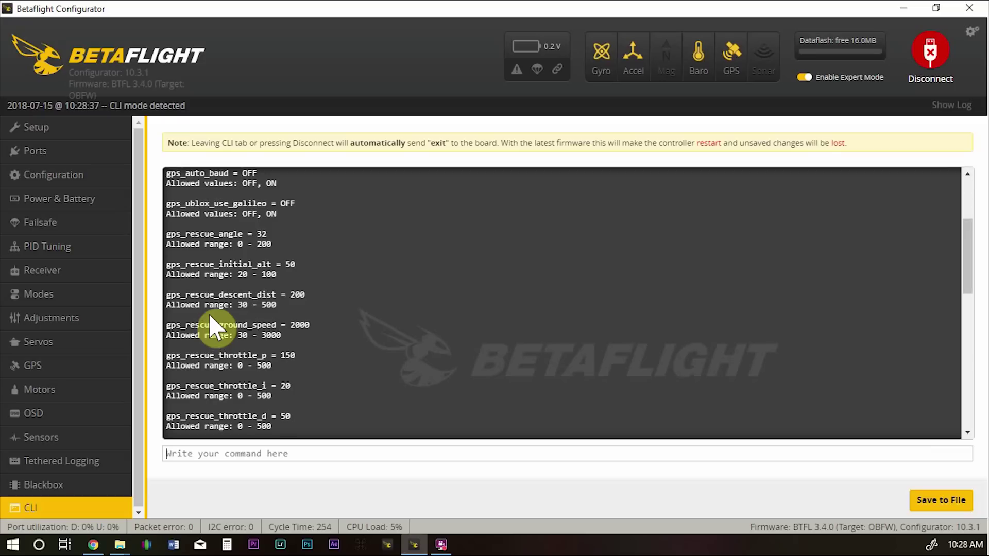
{"action": "scroll", "coordinate": [195, 360], "scroll_direction": "down", "scroll_amount": 2}
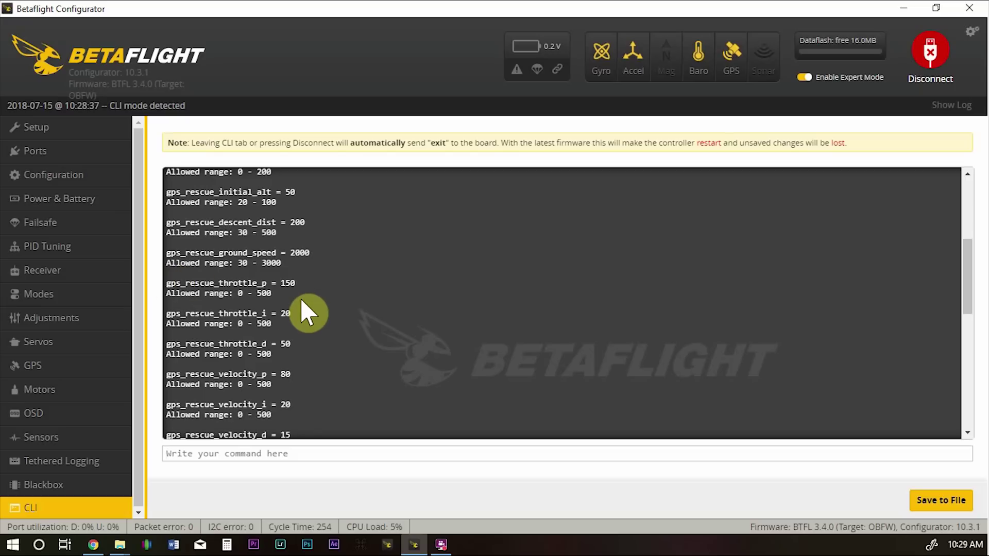
{"action": "scroll", "coordinate": [302, 300], "scroll_direction": "down", "scroll_amount": 3}
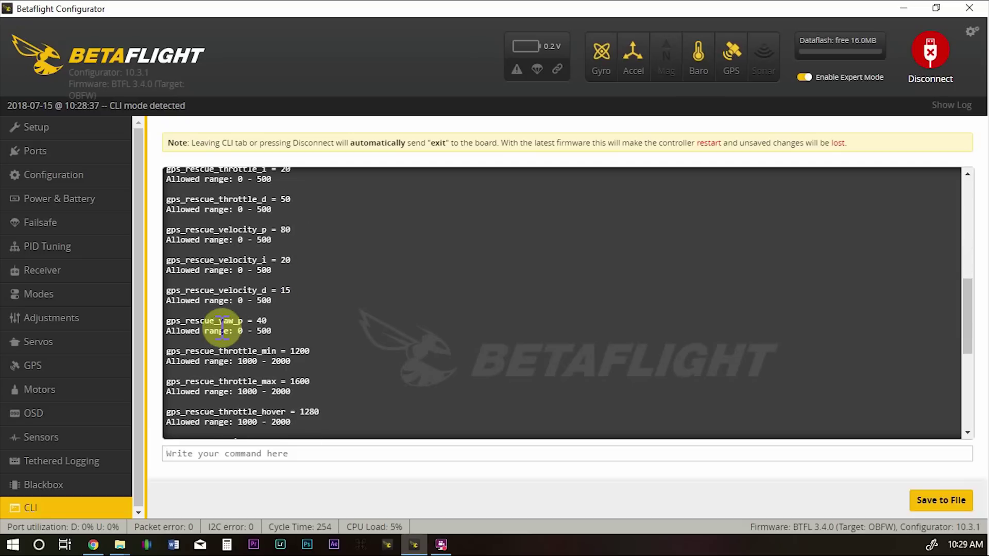
{"action": "scroll", "coordinate": [201, 343], "scroll_direction": "down", "scroll_amount": 3}
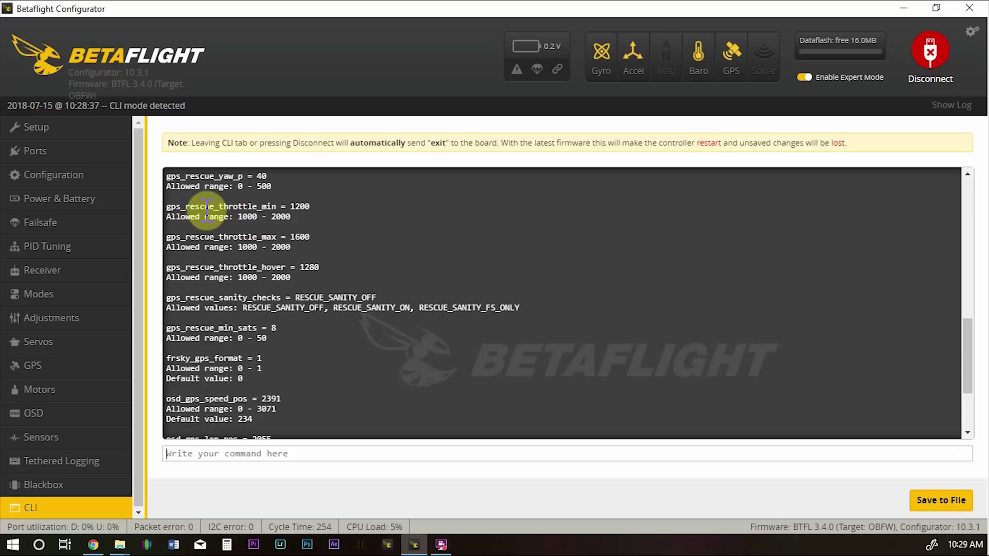
{"action": "left_click_drag", "start_coordinate": [181, 206], "coordinate": [285, 206]}
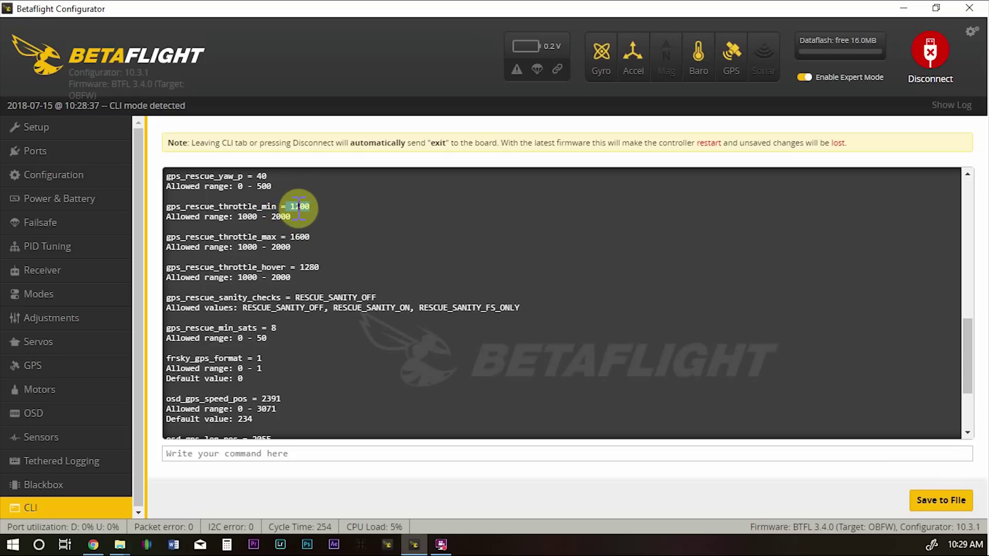
{"action": "left_click_drag", "start_coordinate": [289, 237], "coordinate": [313, 238]}
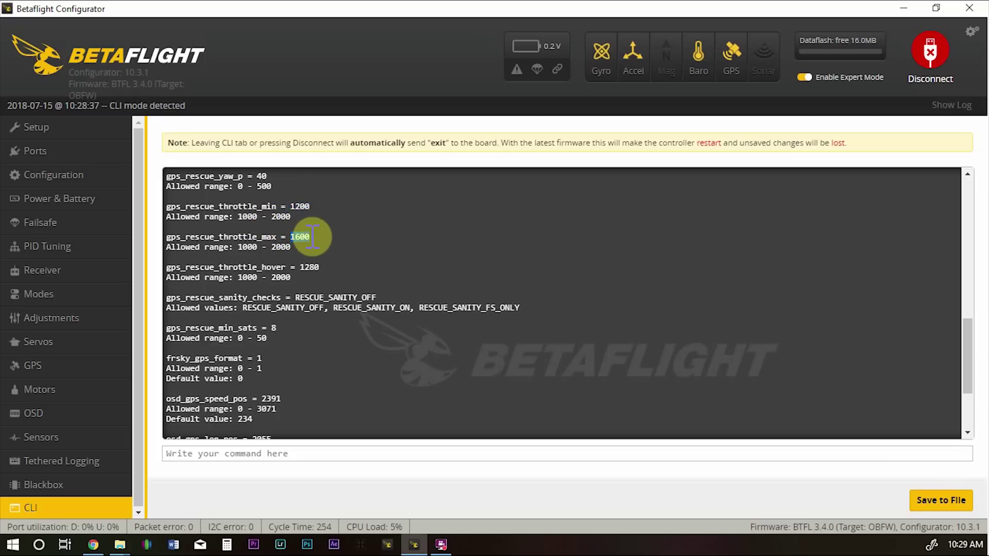
{"action": "left_click_drag", "start_coordinate": [289, 206], "coordinate": [310, 206]}
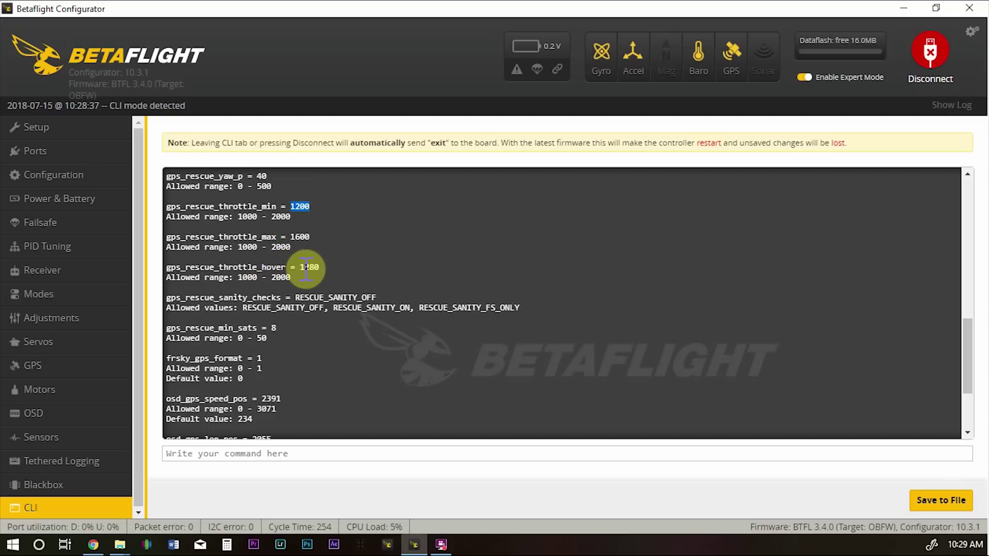
{"action": "left_click_drag", "start_coordinate": [299, 267], "coordinate": [319, 266]}
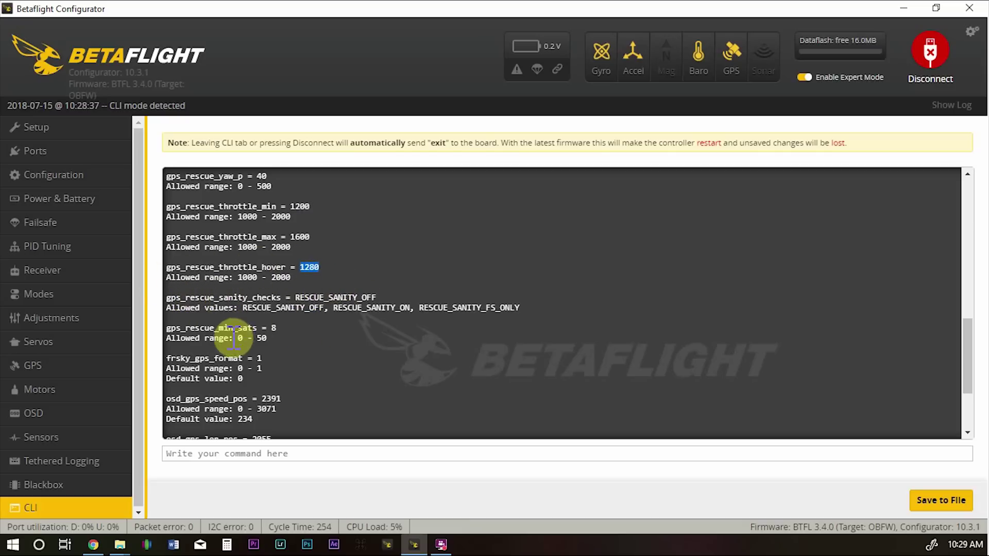
- Check the minimum satellite count required by gps_rescue_min_sats
{"action": "scroll", "coordinate": [234, 337], "scroll_direction": "down", "scroll_amount": 3}
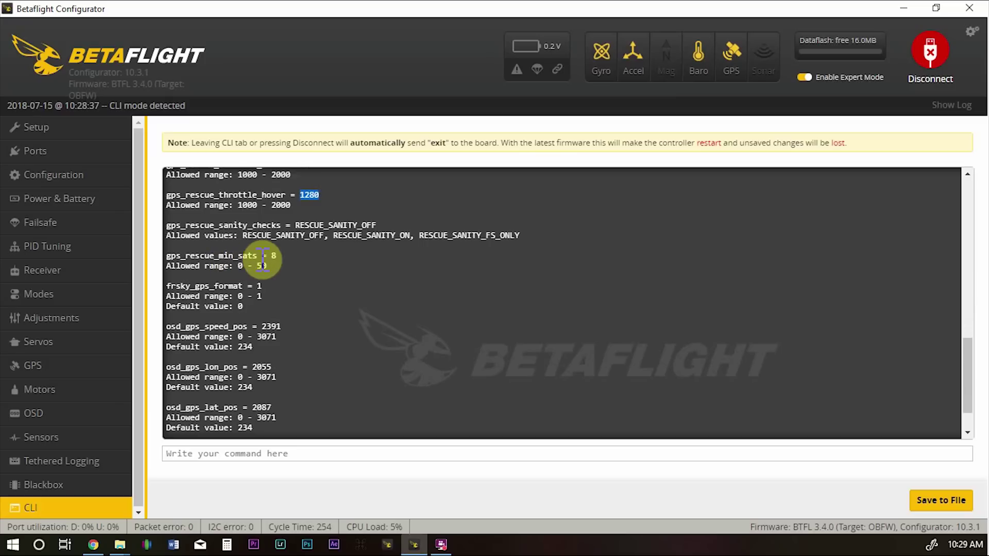
{"action": "double_click", "coordinate": [274, 256]}
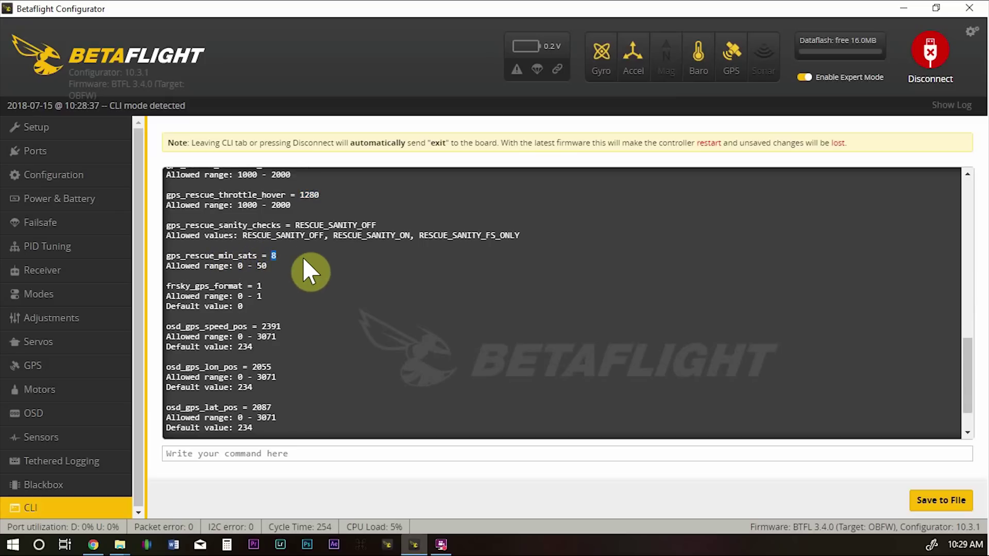
{"action": "left_click", "coordinate": [273, 255]}
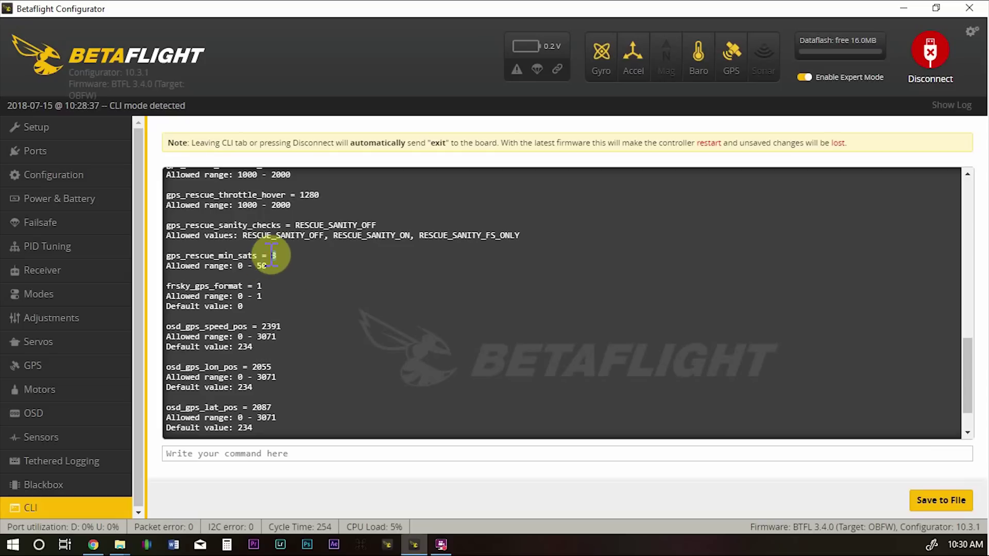
{"action": "double_click", "coordinate": [272, 255]}
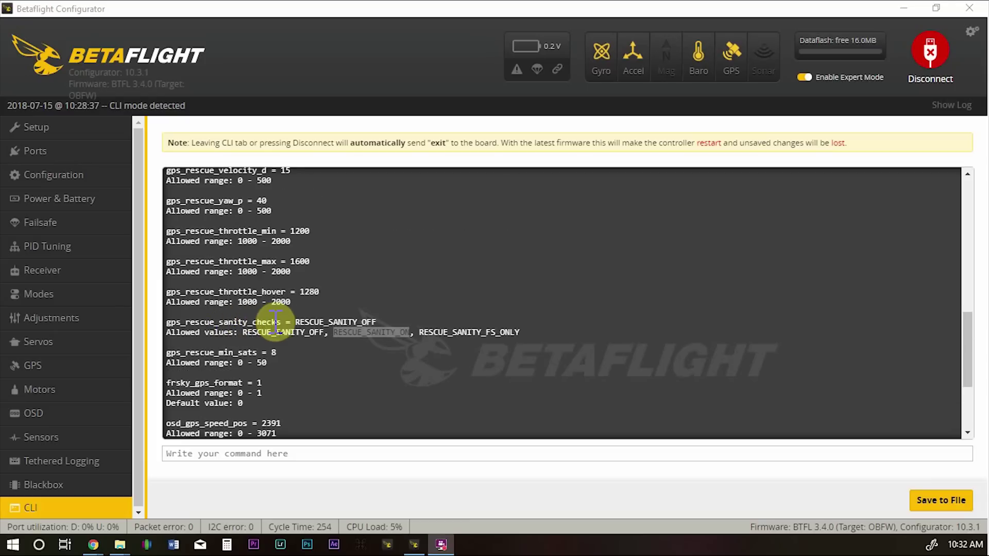
- Compare the current gps_rescue_sanity_checks setting with the allowed RESCUE_SANITY_ON and RESCUE_SANITY_FS_ONLY options
{"action": "double_click", "coordinate": [363, 322]}
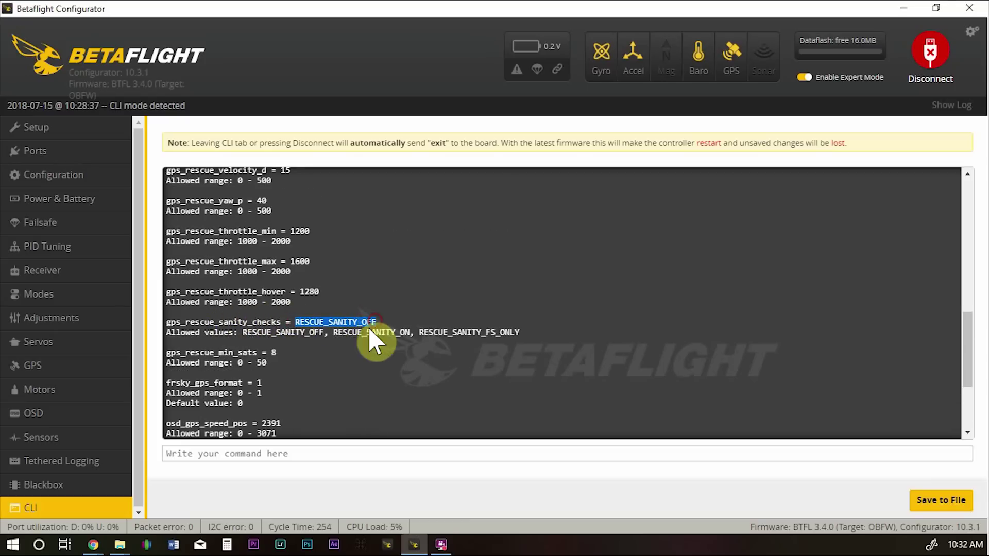
{"action": "left_click_drag", "start_coordinate": [333, 332], "coordinate": [411, 332]}
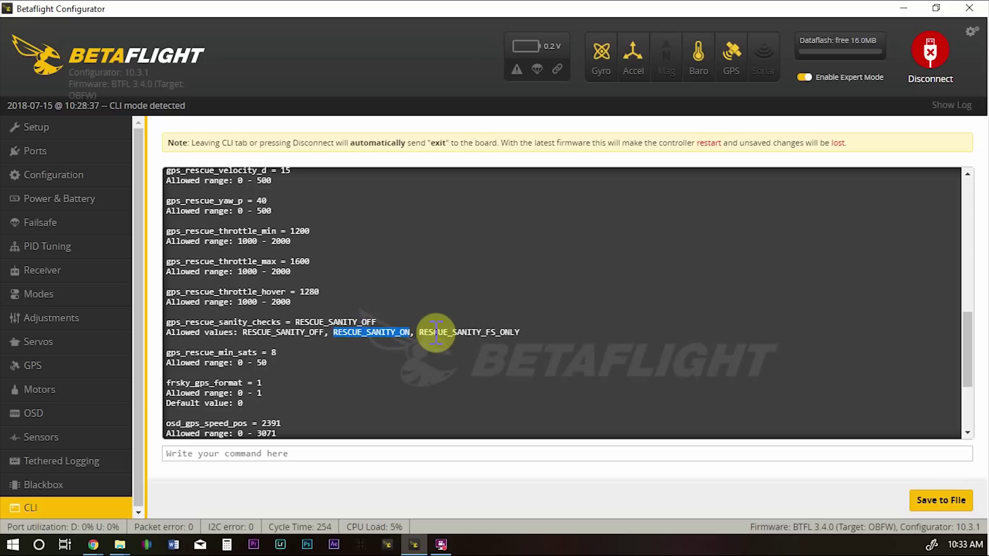
{"action": "left_click_drag", "start_coordinate": [418, 333], "coordinate": [513, 331]}
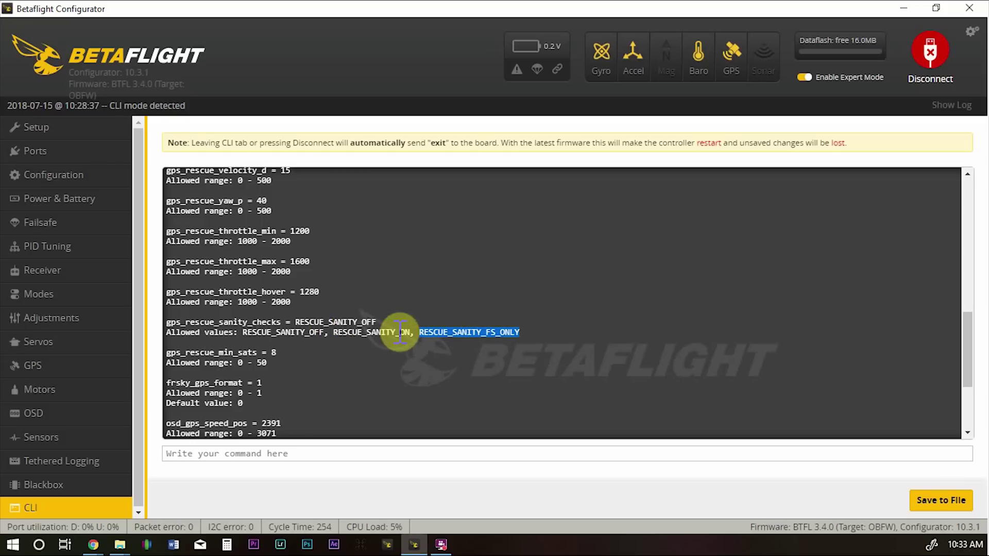
{"action": "left_click_drag", "start_coordinate": [332, 332], "coordinate": [518, 334]}
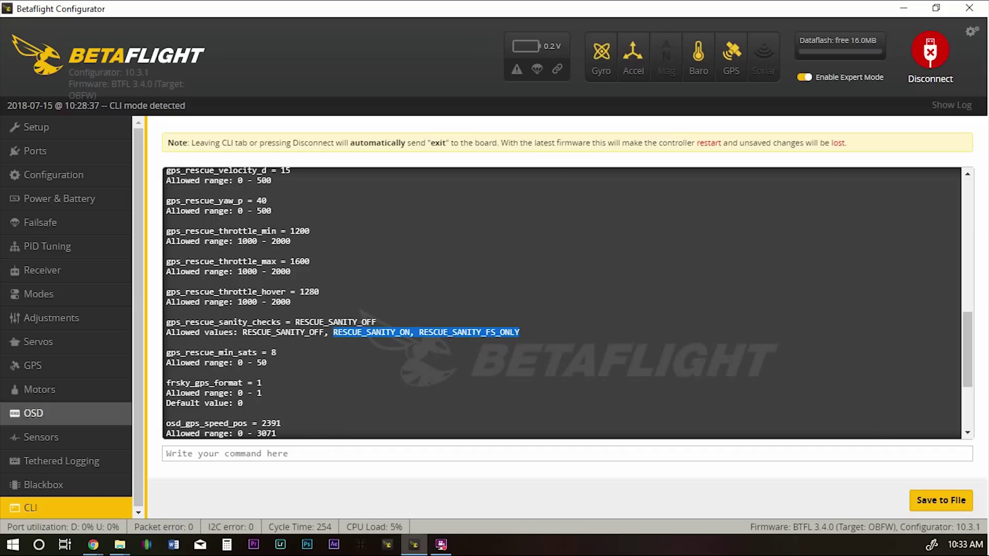
- Go back up the parameter list and check the value of gps_rescue_angle
{"action": "scroll", "coordinate": [561, 303], "scroll_direction": "up", "scroll_amount": 6}
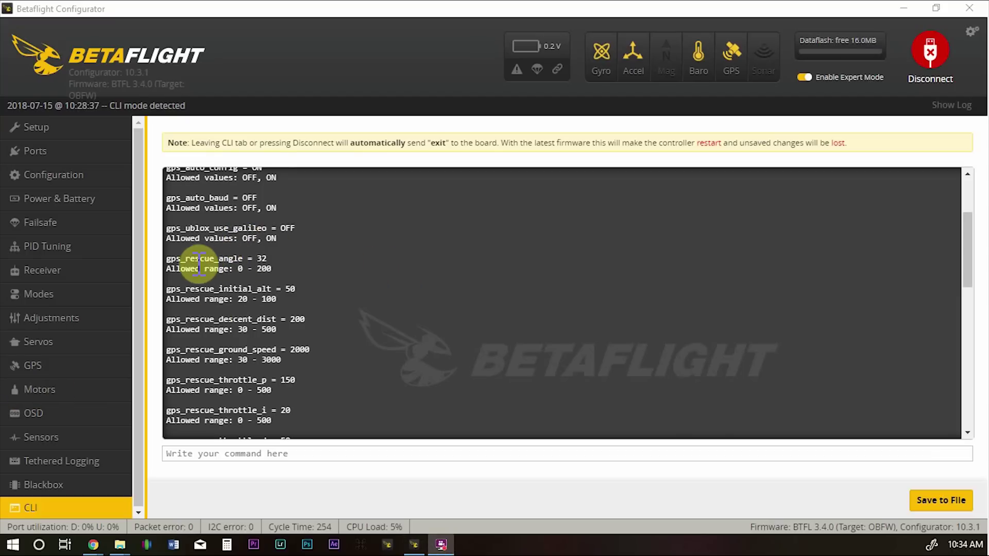
{"action": "left_click_drag", "start_coordinate": [177, 262], "coordinate": [267, 260]}
{"action": "left_click", "coordinate": [269, 260]}
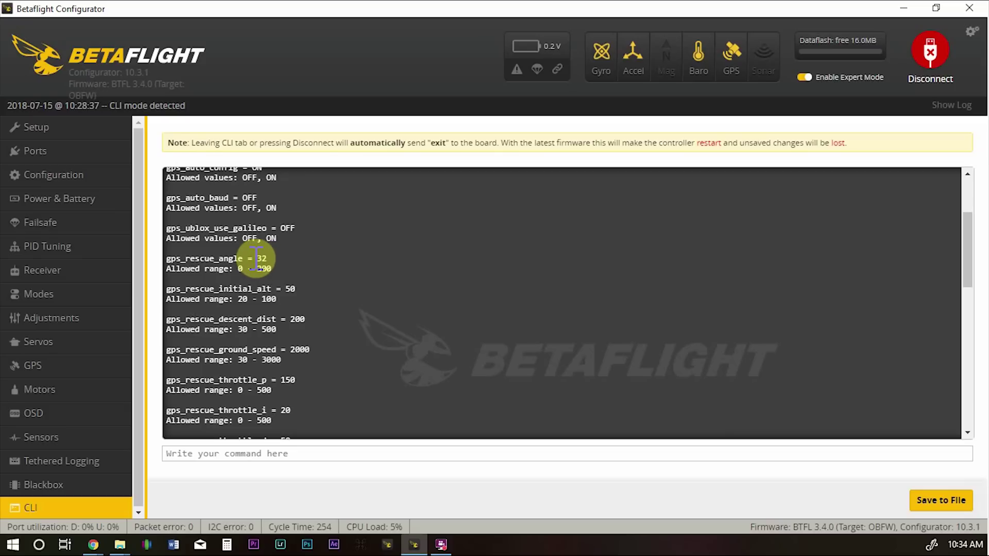
{"action": "left_click_drag", "start_coordinate": [257, 259], "coordinate": [282, 257]}
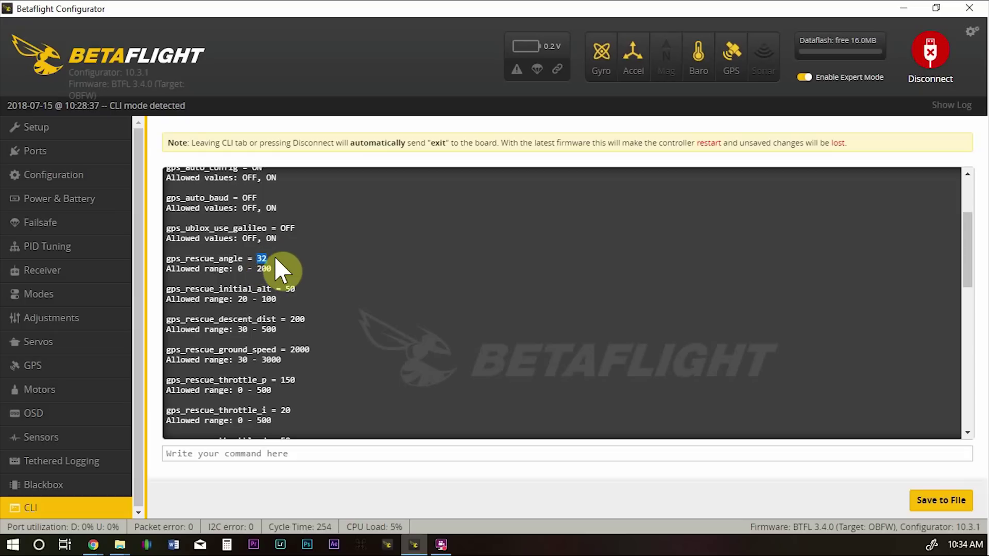
- Review how the rescue descent distance, ground speed, initial altitude and angle values relate to one another
{"action": "double_click", "coordinate": [302, 319]}
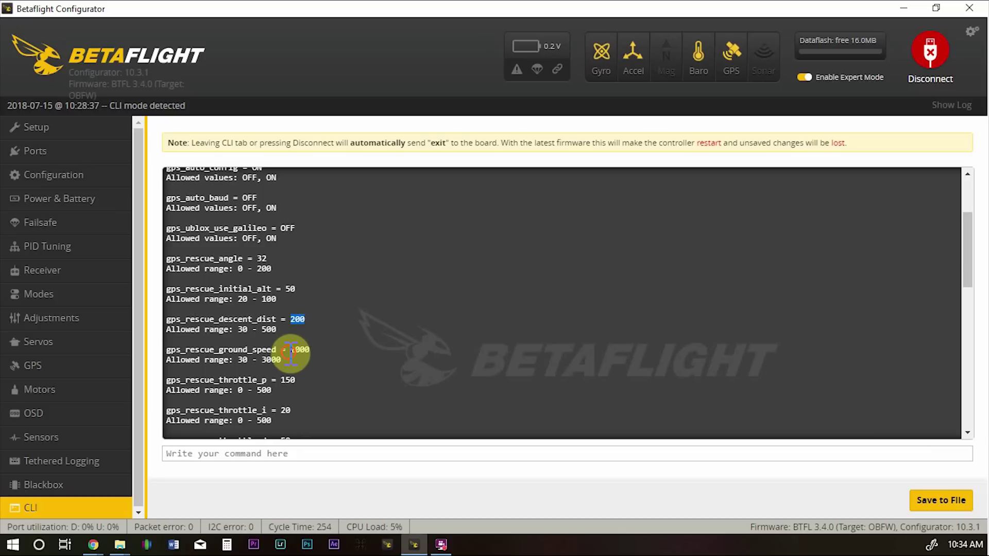
{"action": "left_click_drag", "start_coordinate": [291, 353], "coordinate": [313, 352]}
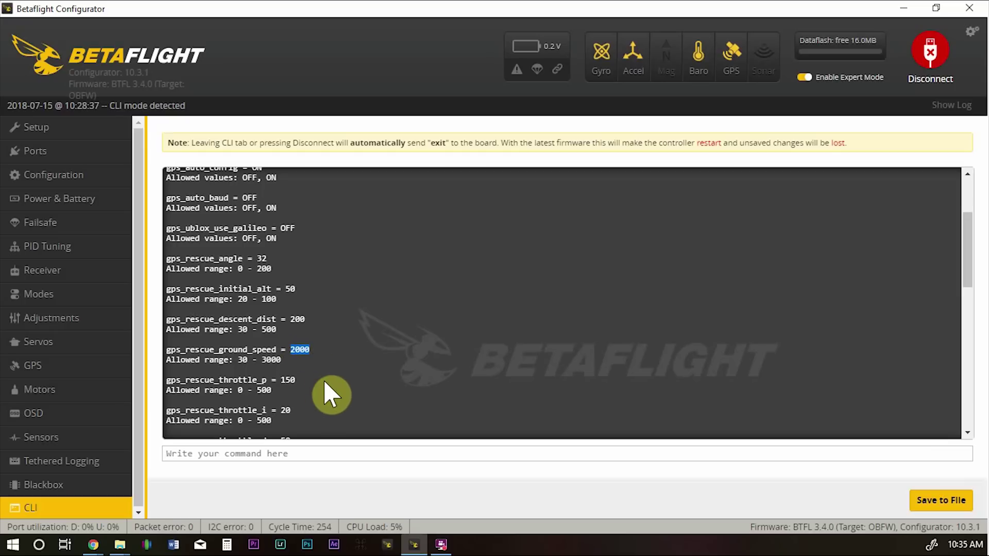
{"action": "left_click_drag", "start_coordinate": [287, 290], "coordinate": [304, 290]}
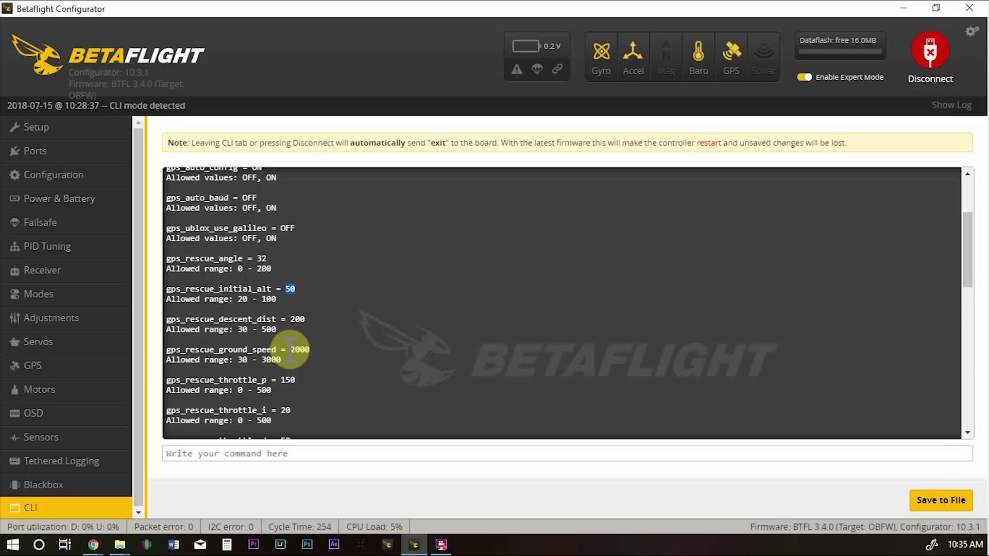
{"action": "left_click_drag", "start_coordinate": [290, 349], "coordinate": [313, 349]}
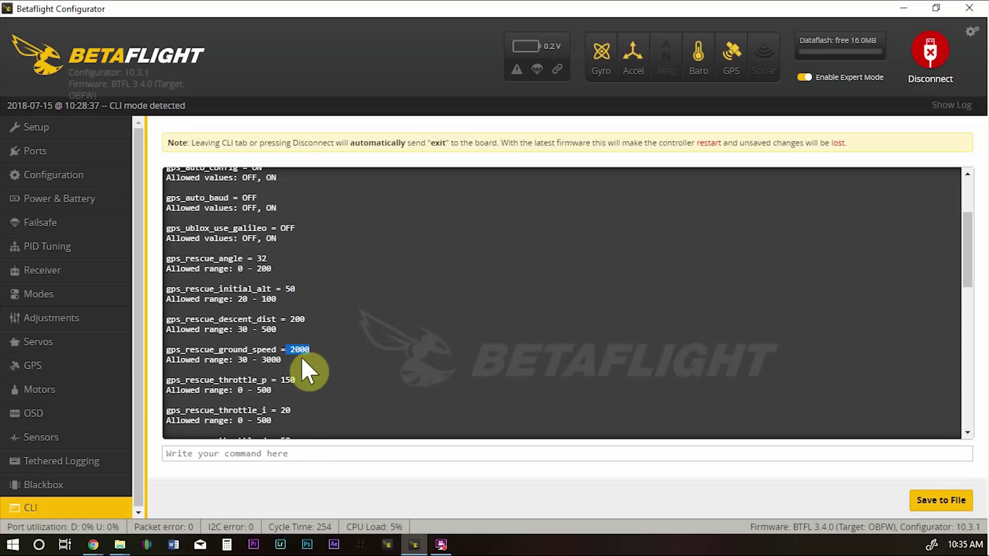
{"action": "double_click", "coordinate": [260, 258]}
{"action": "left_click_drag", "start_coordinate": [291, 319], "coordinate": [313, 321]}
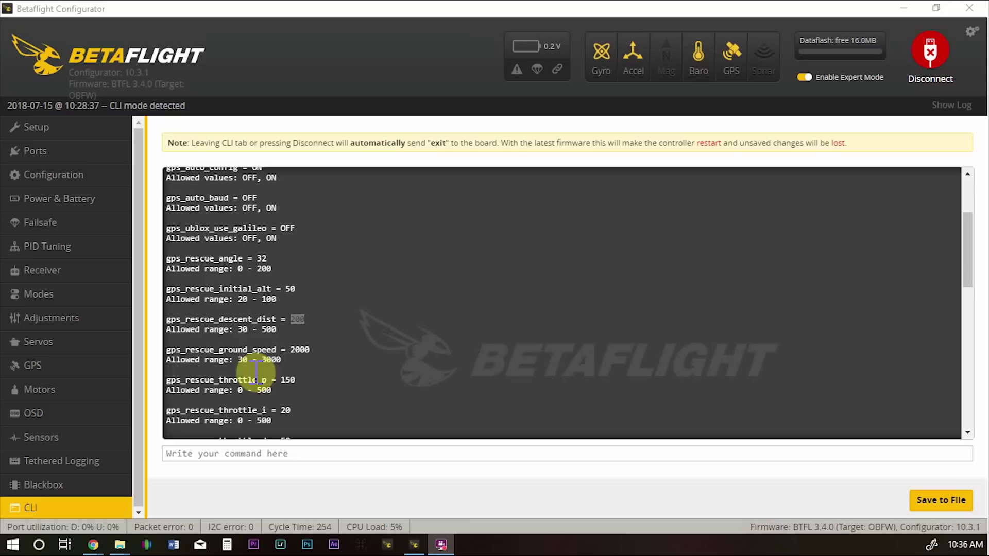
- View the remaining GPS Rescue parameters and place the cursor in the CLI command line
{"action": "scroll", "coordinate": [303, 349], "scroll_direction": "down", "scroll_amount": 7}
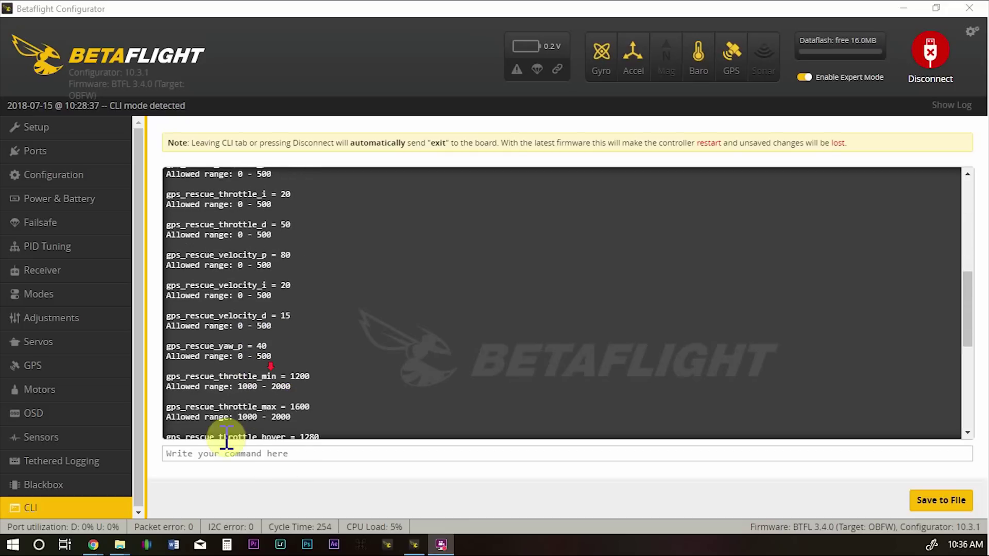
{"action": "scroll", "coordinate": [220, 428], "scroll_direction": "down", "scroll_amount": 5}
{"action": "left_click", "coordinate": [205, 456]}
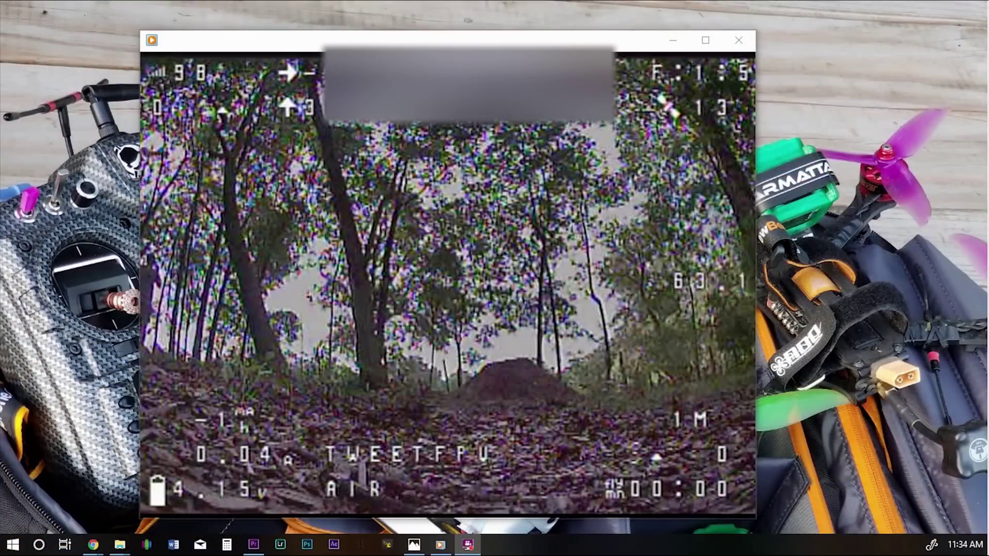
- Switch to the media player, play the recorded flight video and examine the OSD arrow beside the distance readout
{"action": "mouse_move", "coordinate": [745, 449]}
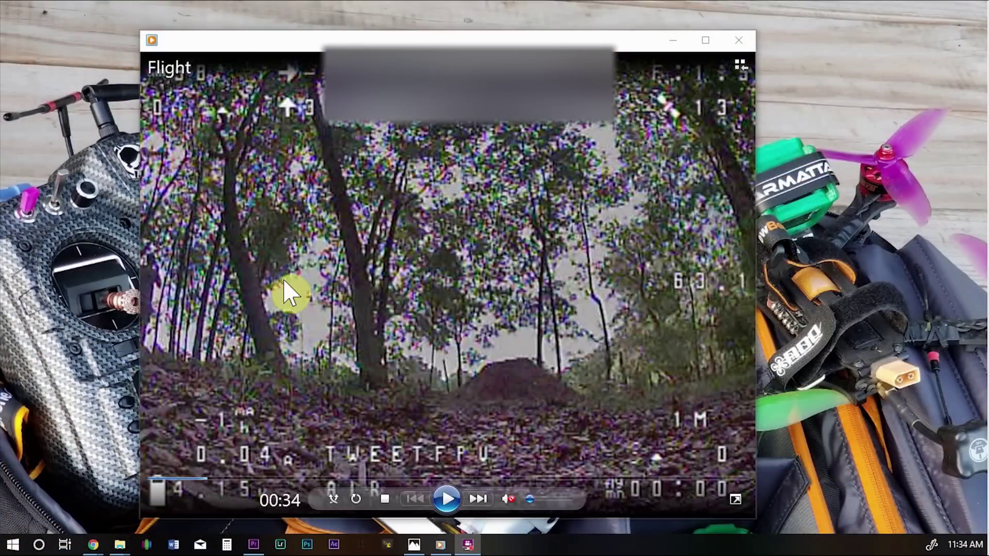
{"action": "left_click", "coordinate": [447, 501]}
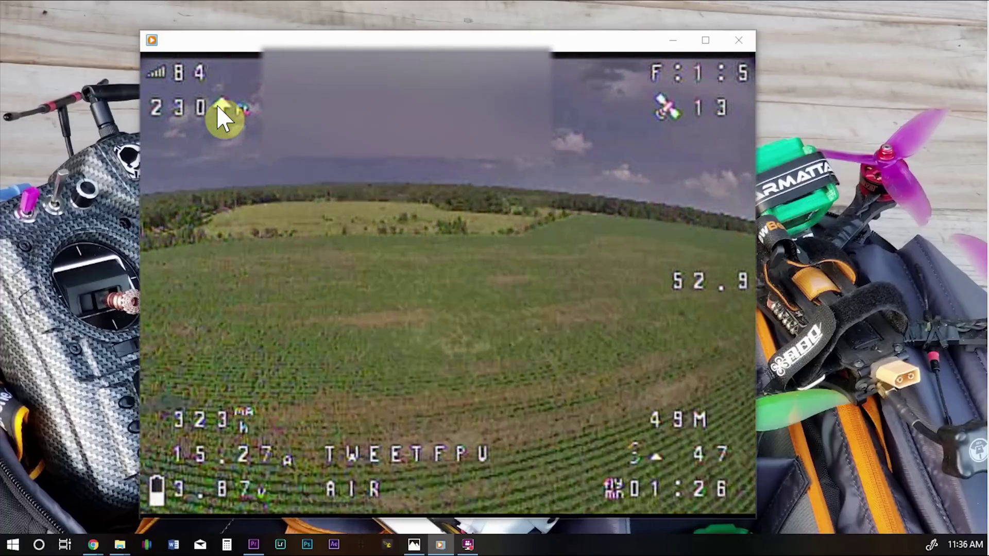
{"action": "mouse_move", "coordinate": [216, 110]}
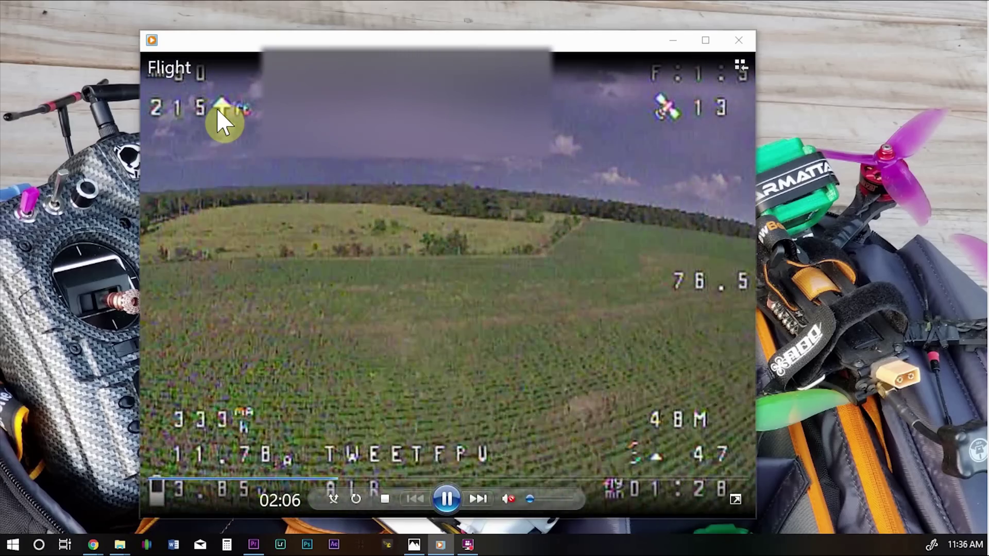